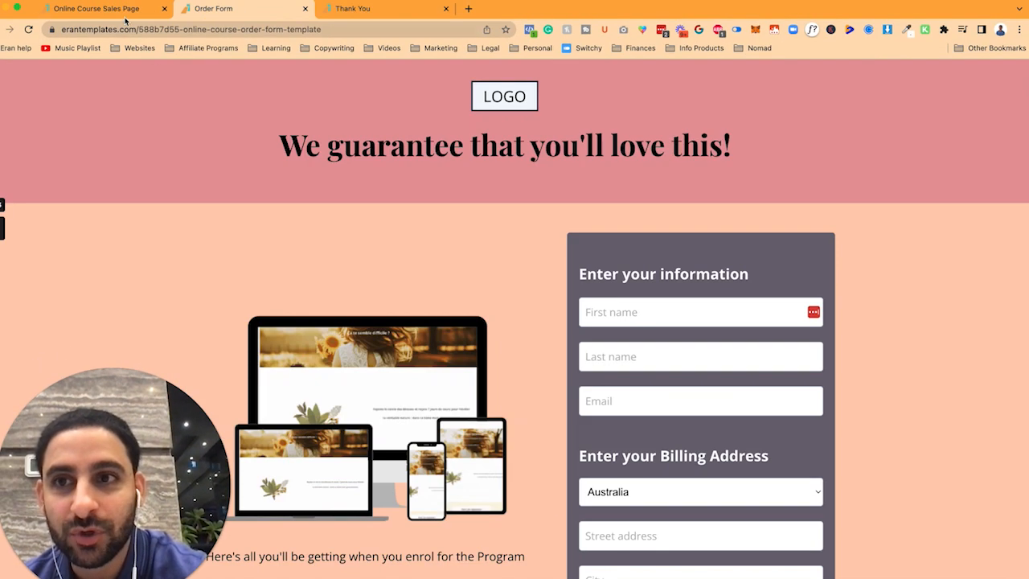
Step: Bring up the business-coach landing page template with its placeholder headline and call to action
click(96, 8)
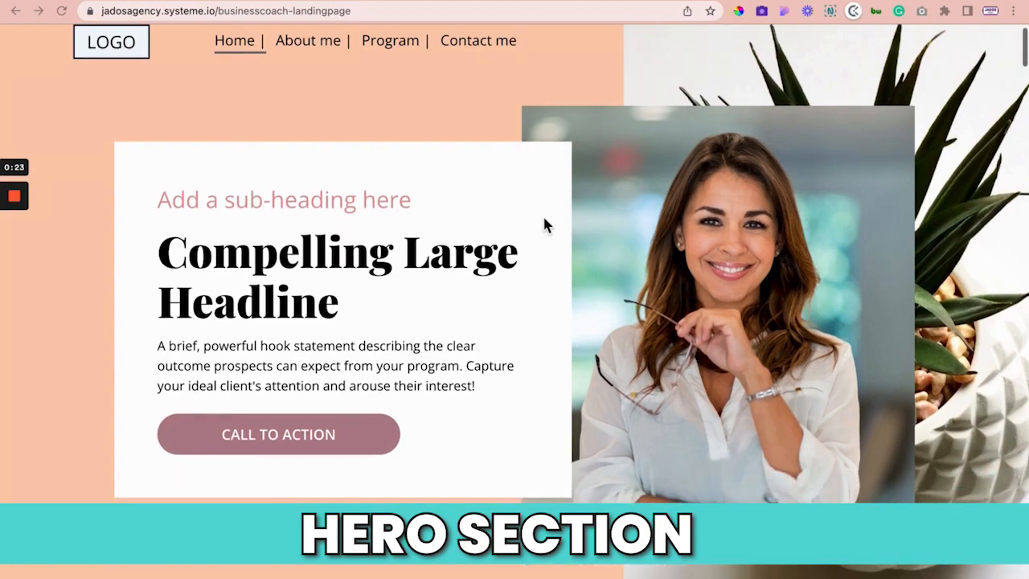
Step: Scroll the landing page down and back up to the hero section
scroll(543, 224, down, 5)
scroll(543, 225, up, 5)
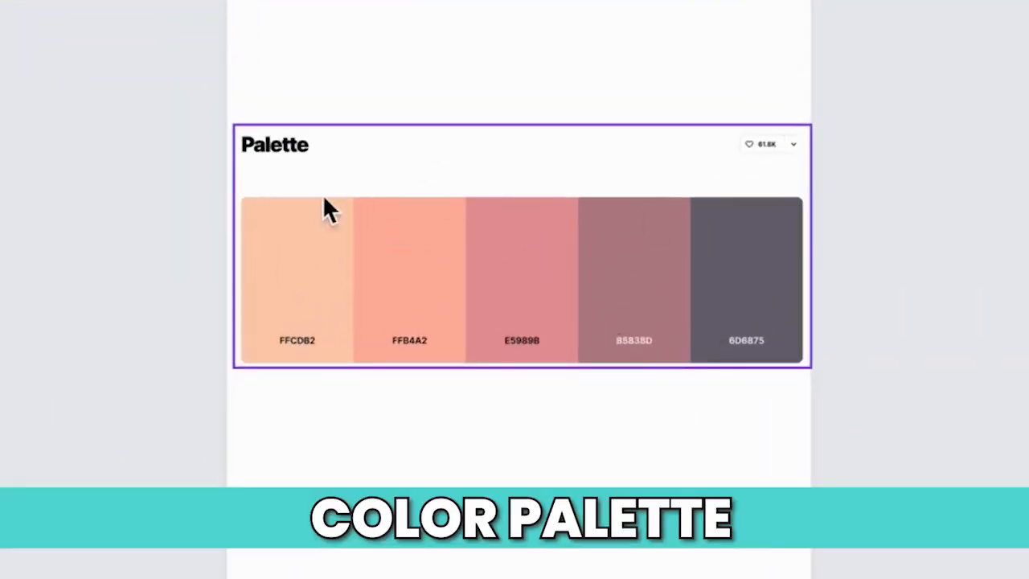
Step: Open the colour palette's linked coolors page in a new tab
click(615, 297)
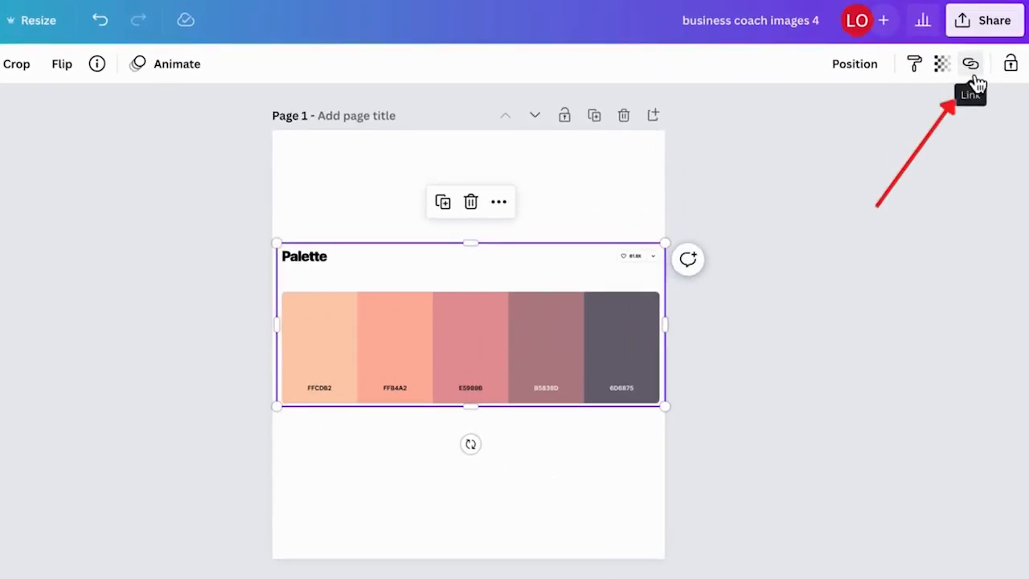
click(971, 74)
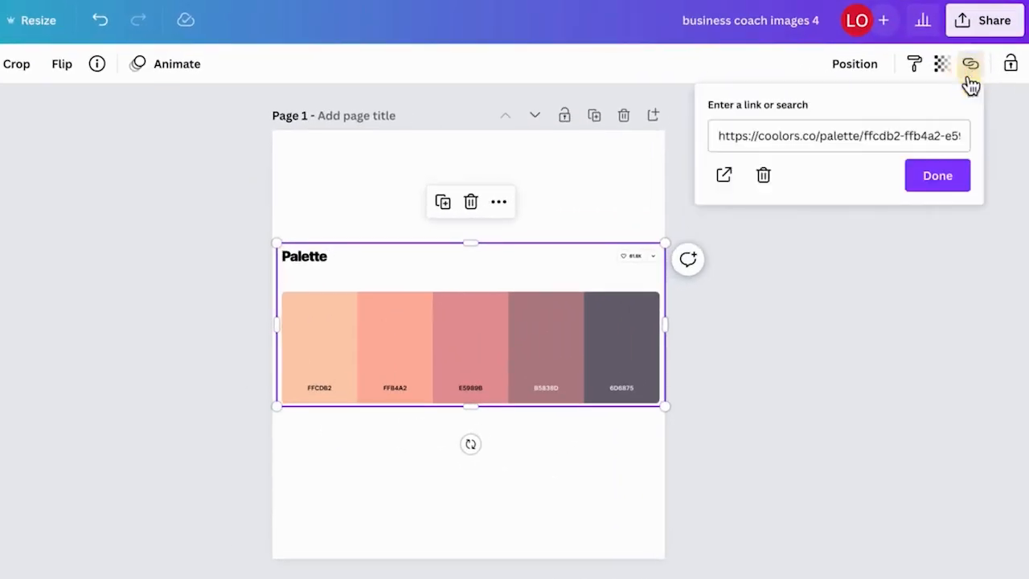
click(726, 178)
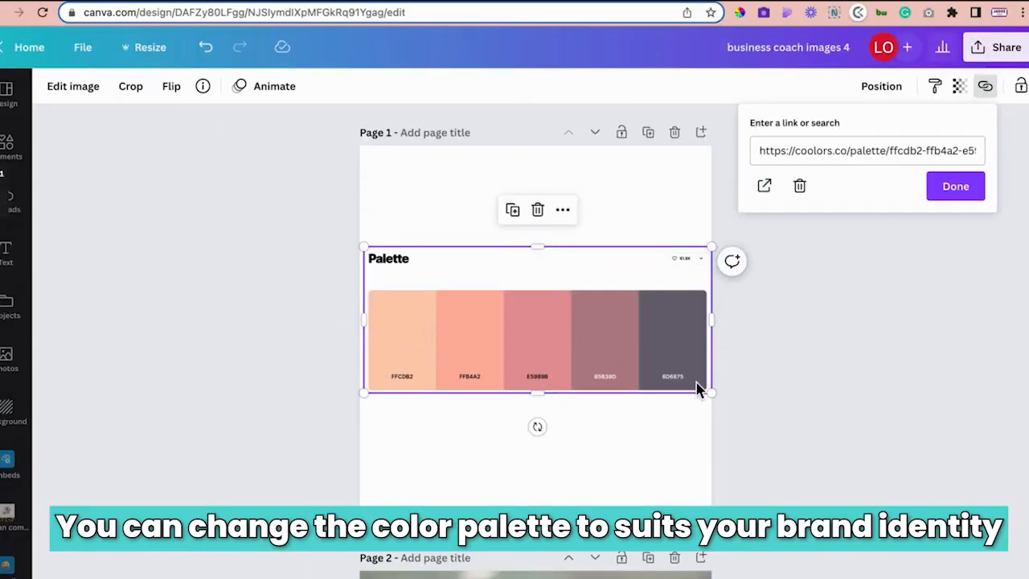
Step: View the second slide of the Business Coach background design
click(474, 2)
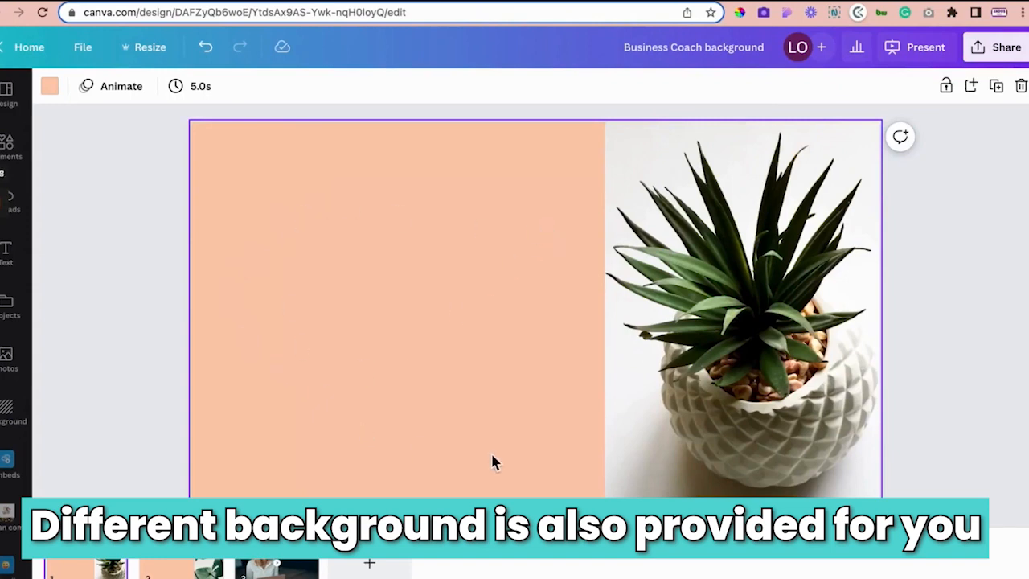
click(190, 572)
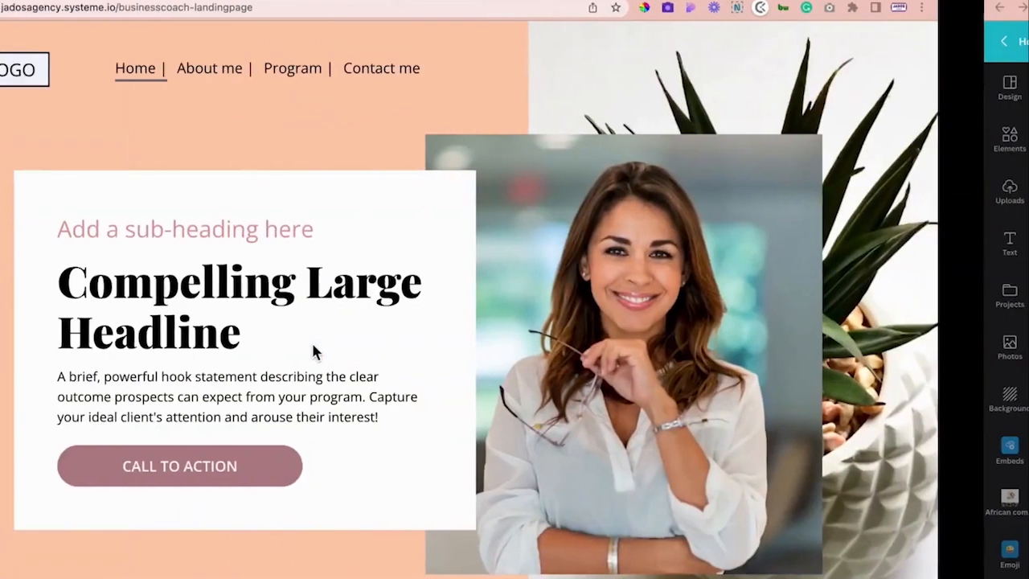
scroll(648, 298, down, 2)
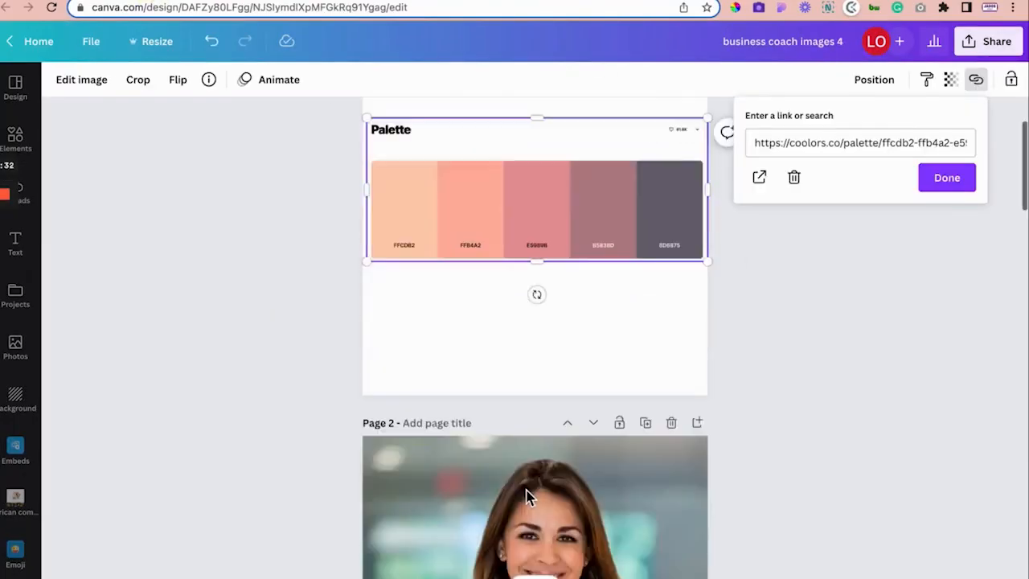
scroll(525, 487, down, 5)
Step: Check the coach photo's 916 × 1000 size in Resize, then close it
click(428, 284)
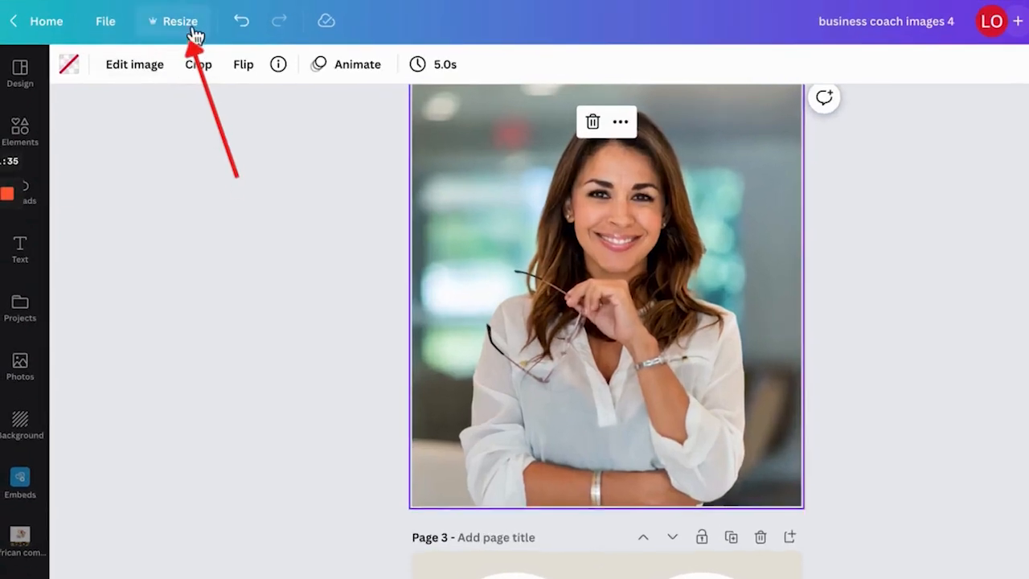
click(161, 44)
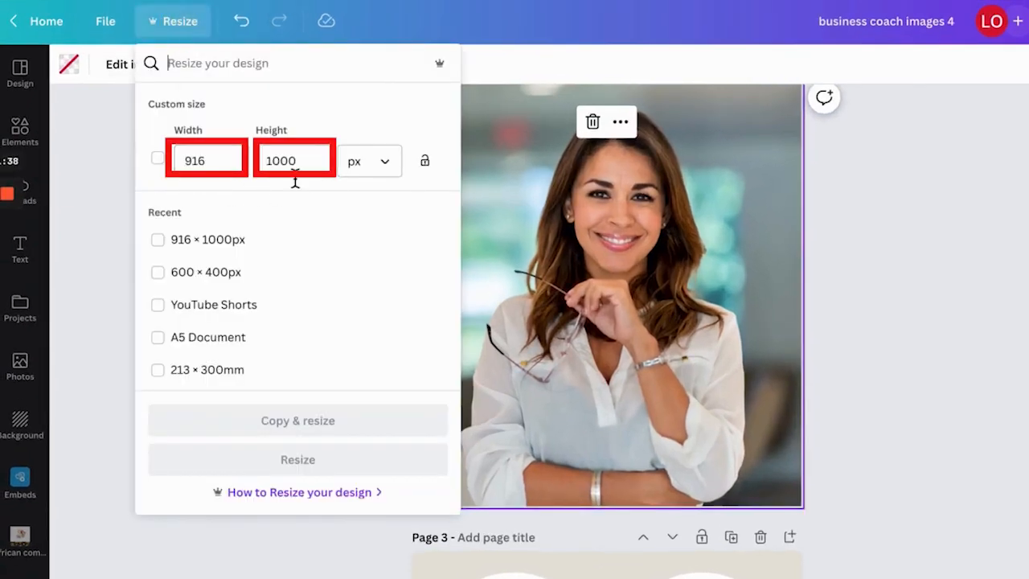
click(658, 228)
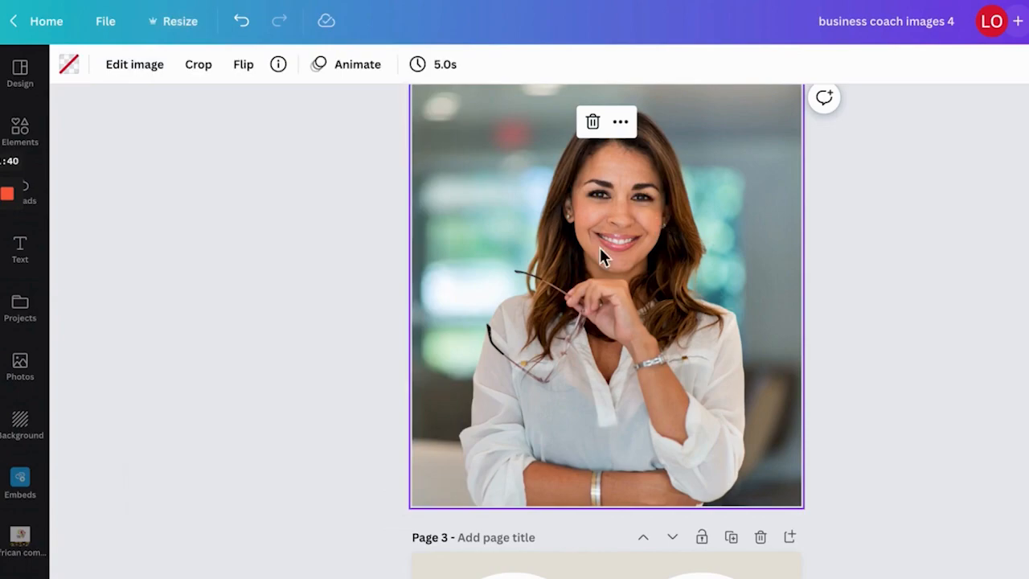
scroll(601, 255, up, 1)
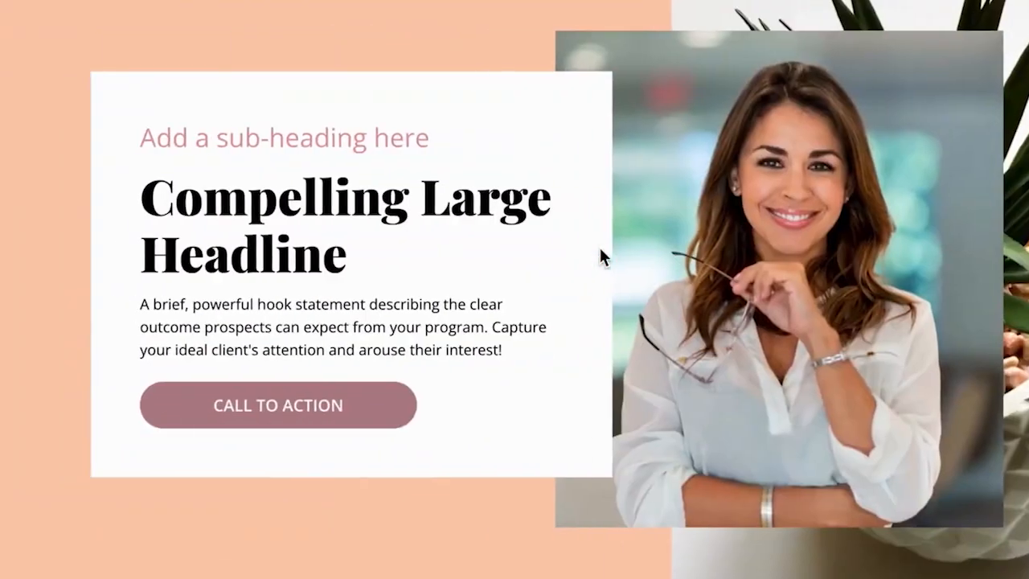
scroll(601, 255, down, 5)
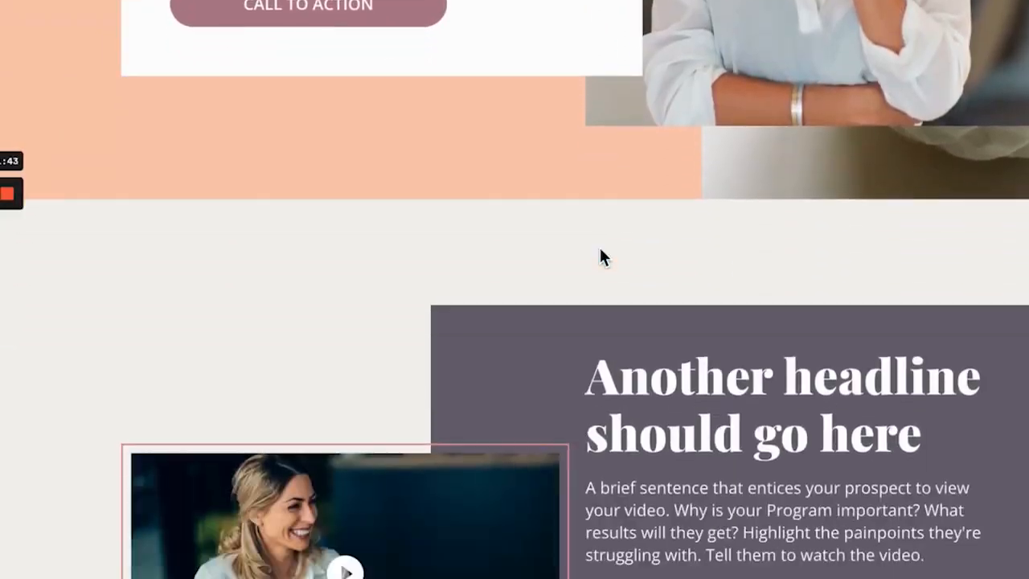
Step: Open the Systeme.io video element's settings showing its uploaded video file and poster image
scroll(601, 255, down, 3)
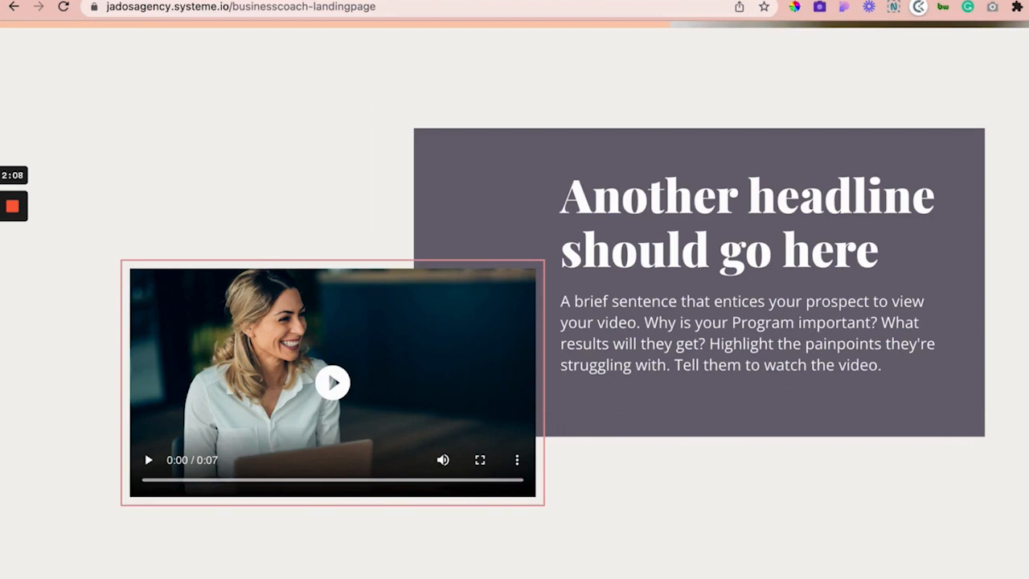
click(241, 0)
scroll(641, 298, down, 1)
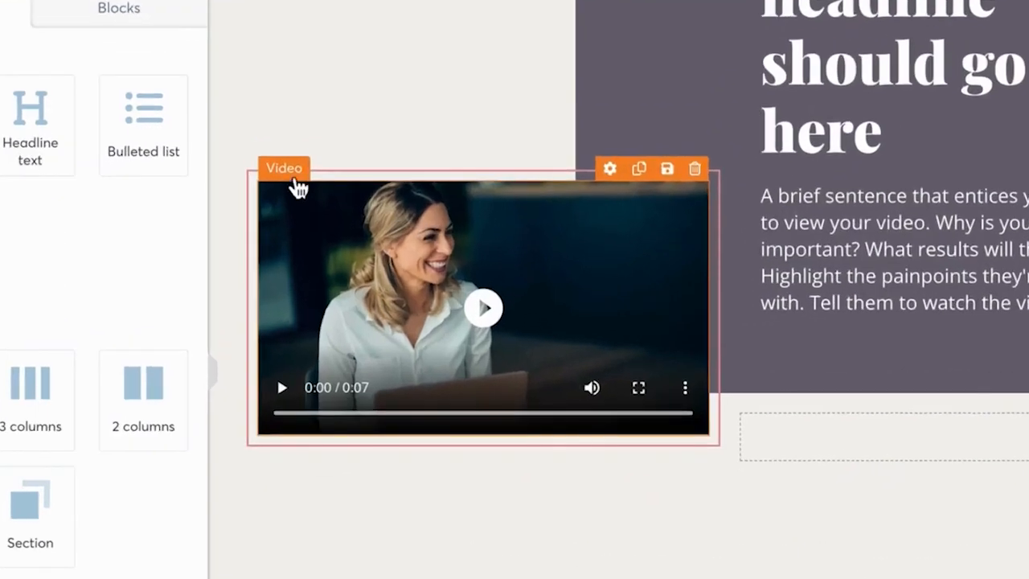
click(290, 173)
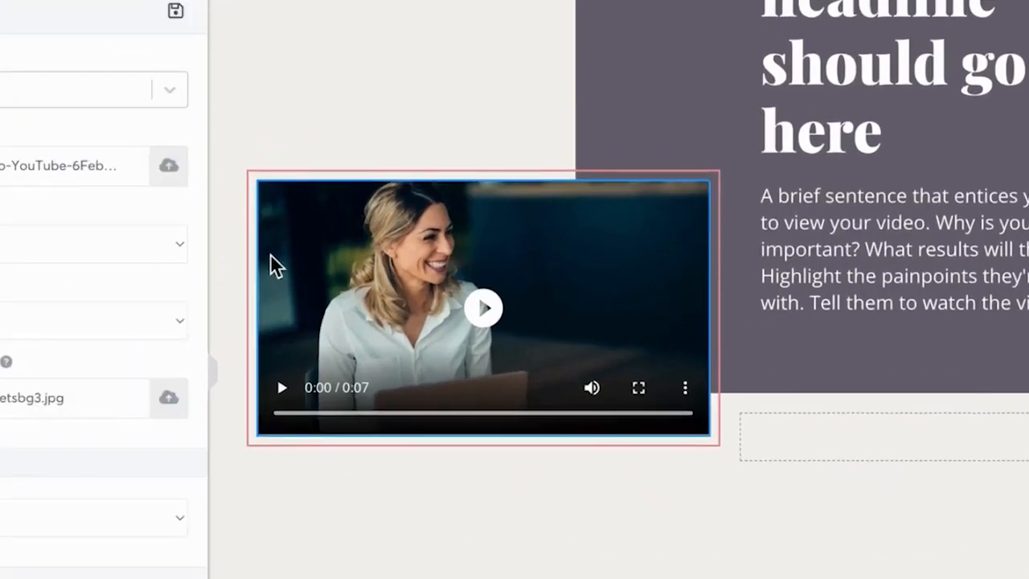
click(274, 258)
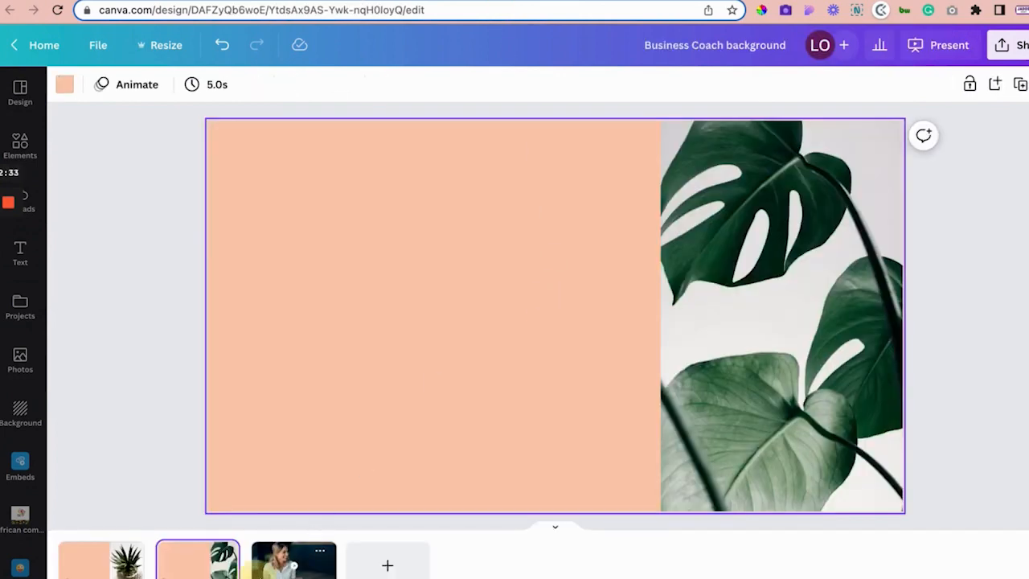
Step: Show Canva's third slide, the video thumbnail, and select its play icon
click(261, 567)
click(557, 315)
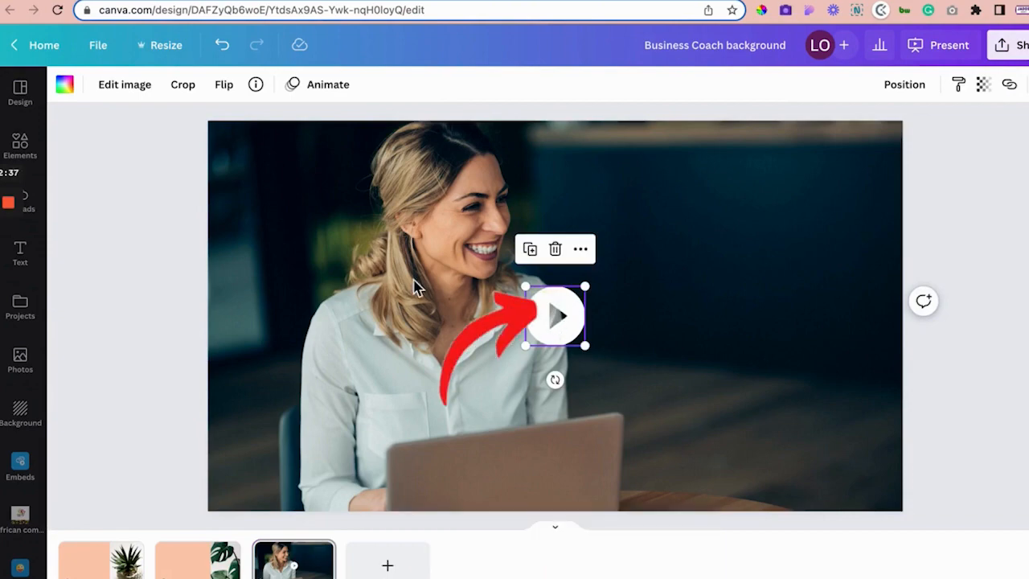
key(ctrl+Left)
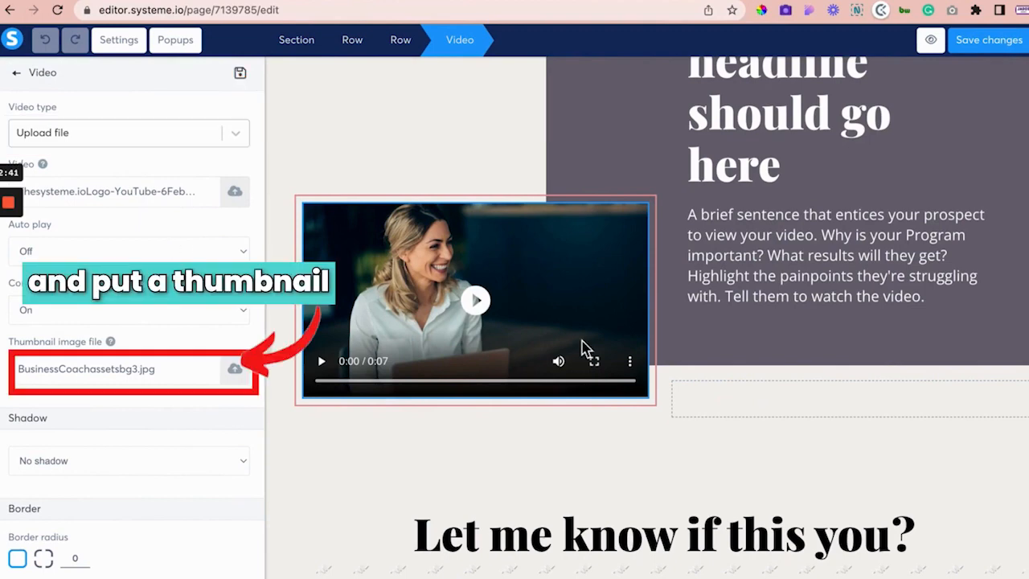
Step: Look over the Video type source options, then scroll to the six-point pain-points section
click(80, 141)
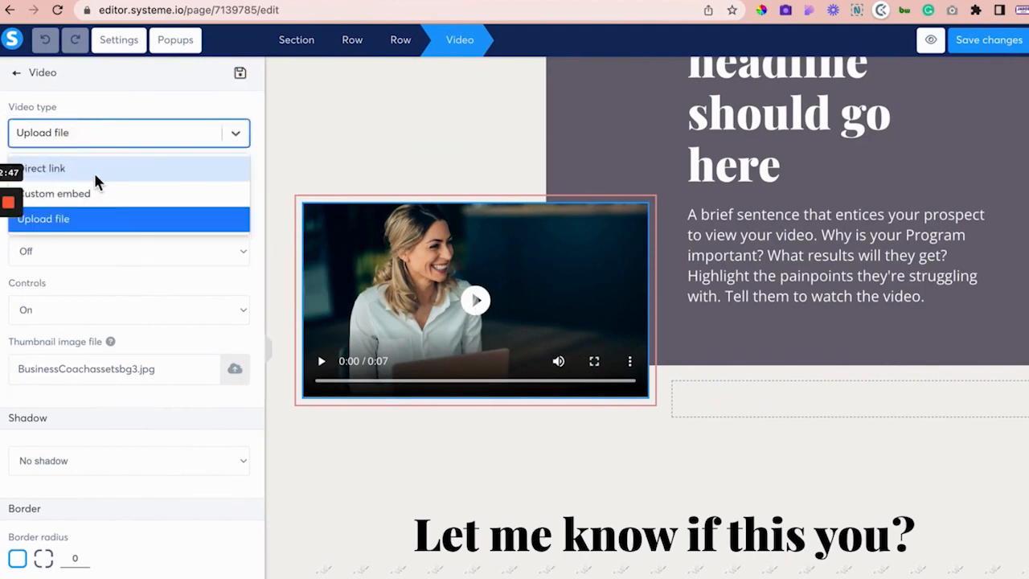
click(371, 172)
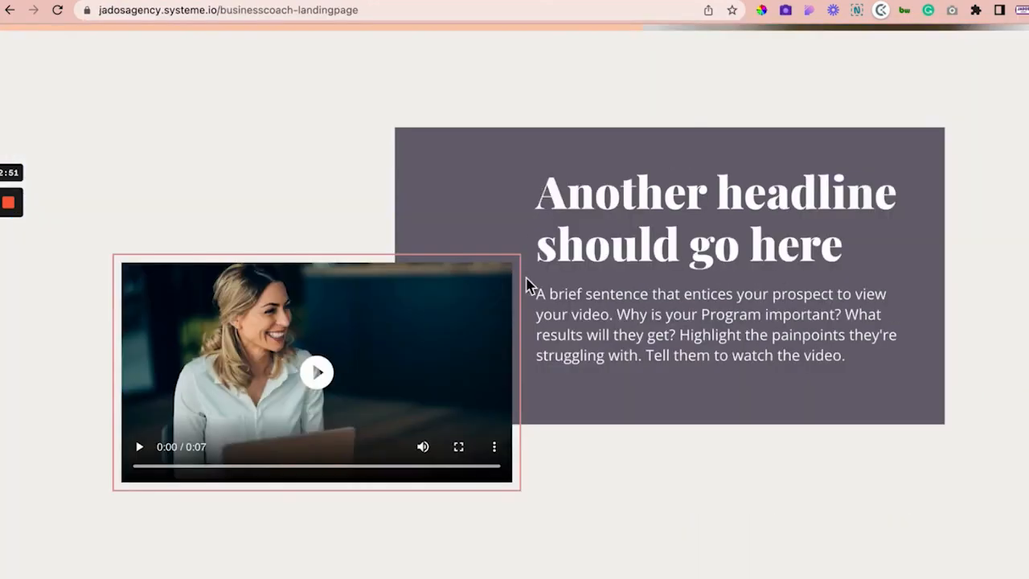
scroll(525, 285, down, 6)
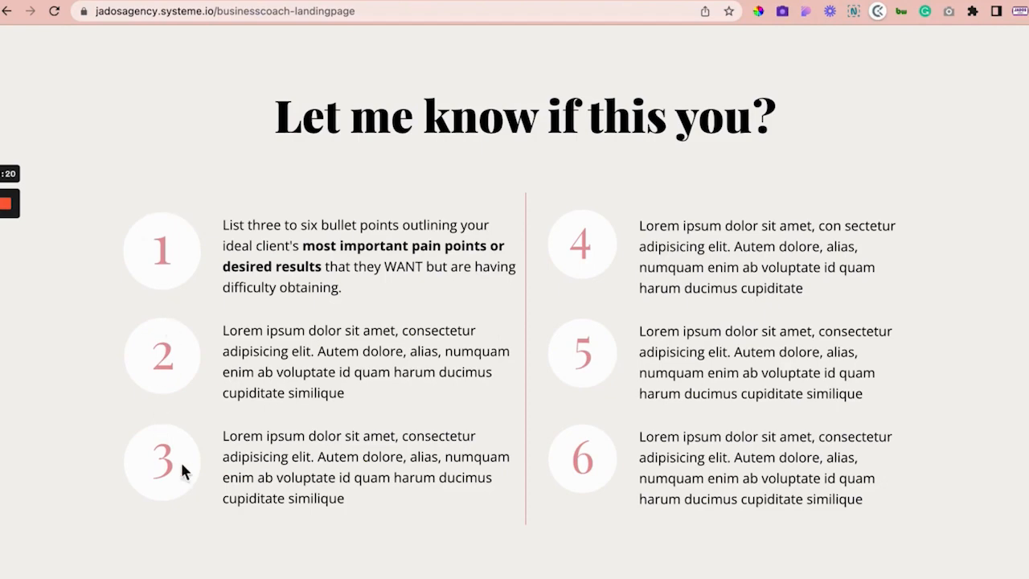
Step: In the business coach images 4 design, fill circle 1 with the light pink brand colour
key(ctrl+Right)
click(406, 185)
click(671, 1)
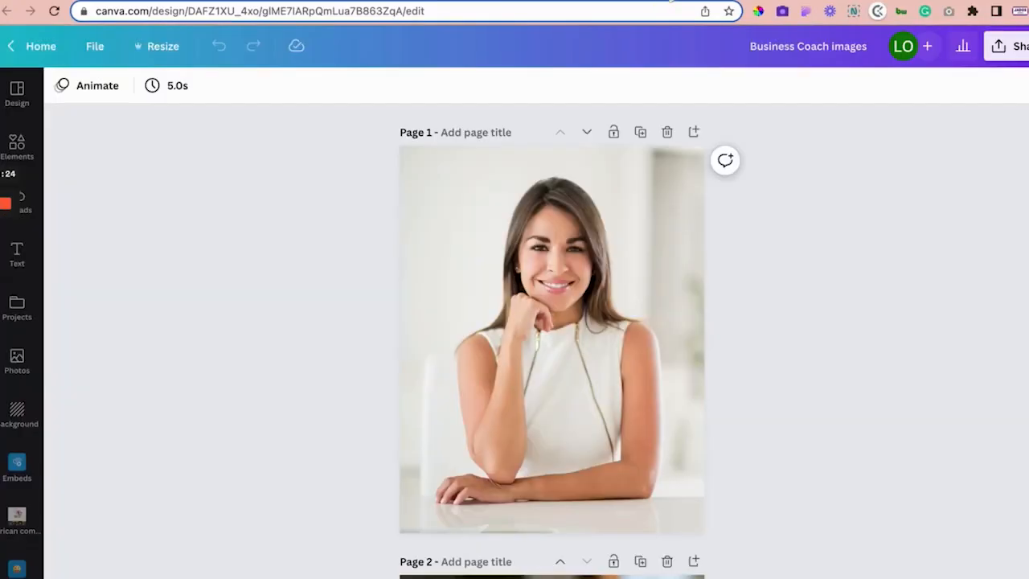
click(179, 1)
scroll(642, 385, down, 6)
scroll(605, 331, up, 1)
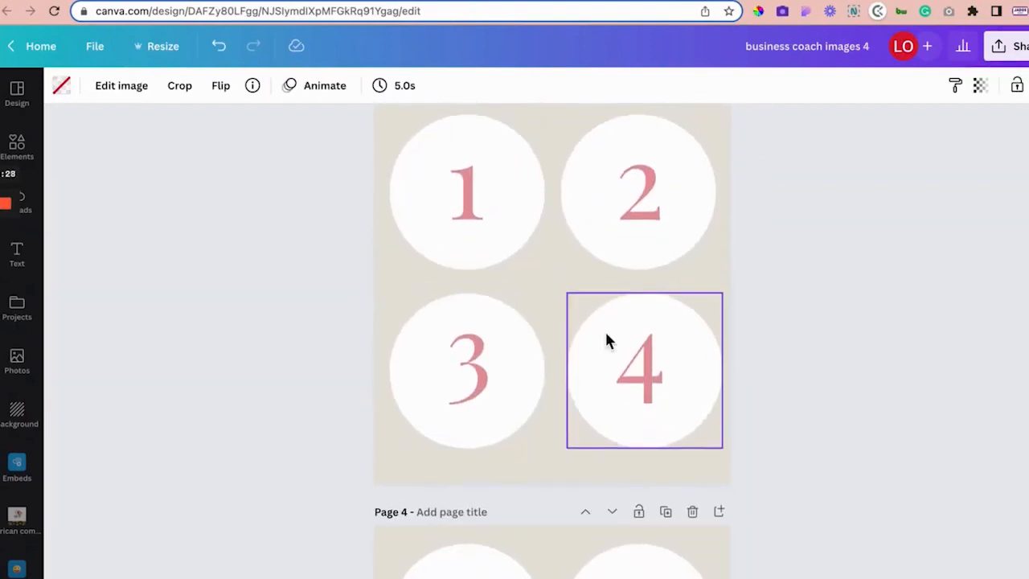
scroll(607, 341, up, 1)
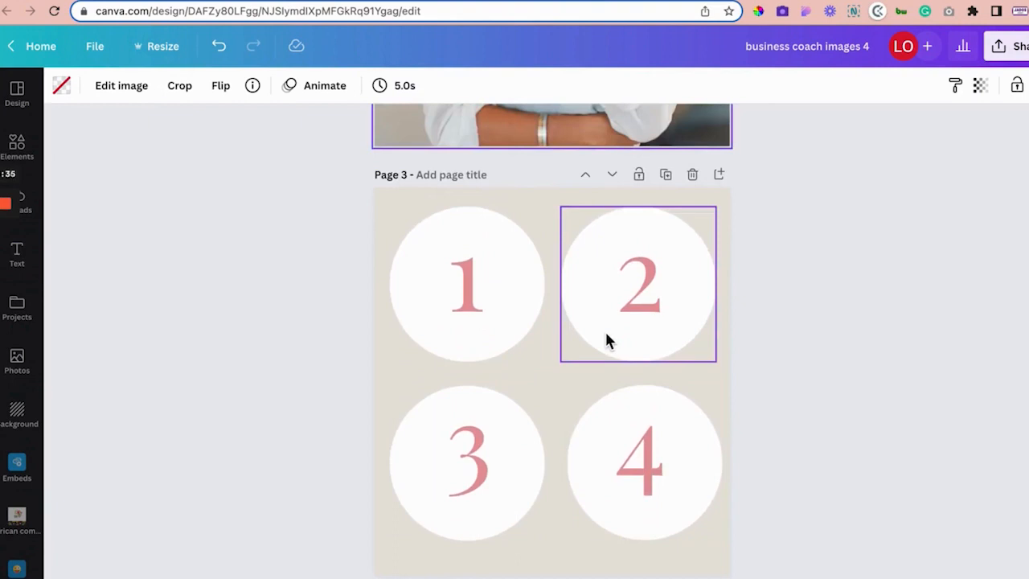
click(544, 318)
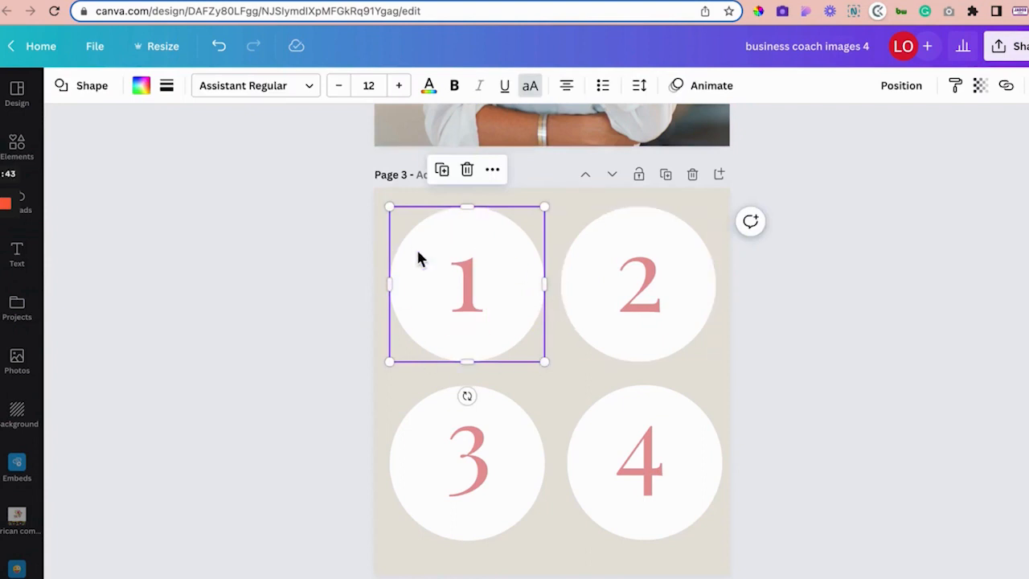
click(143, 87)
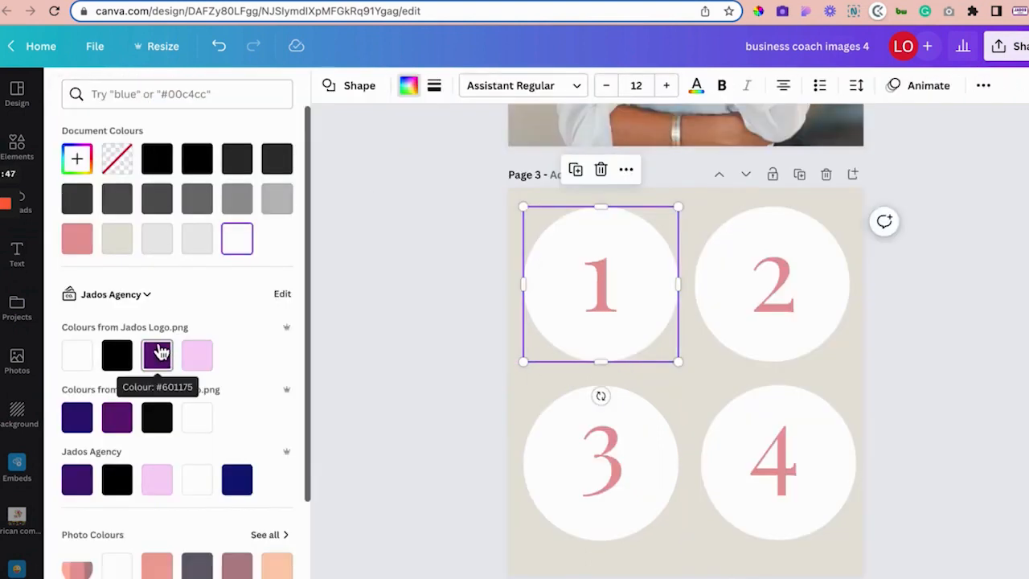
click(199, 359)
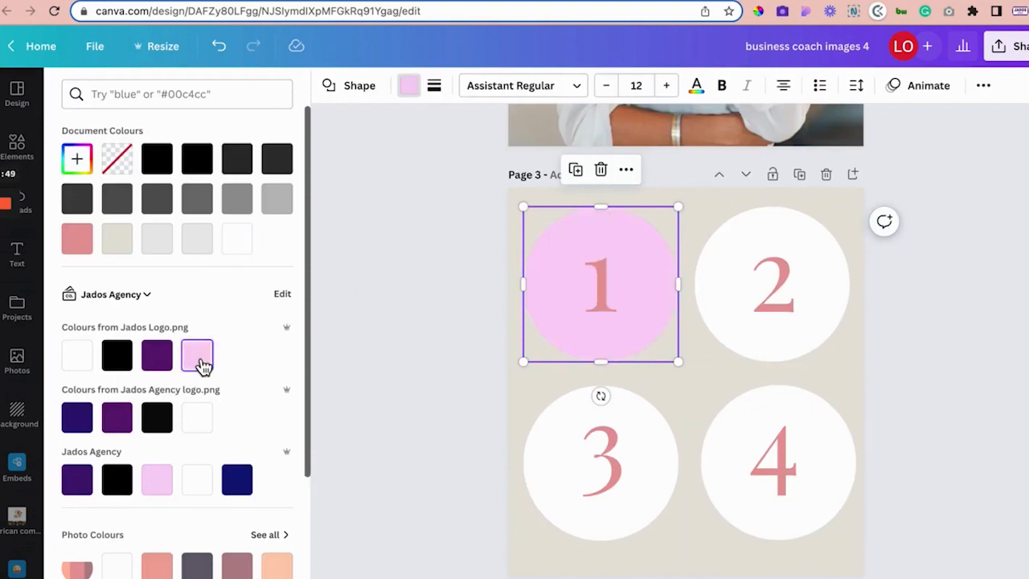
click(997, 46)
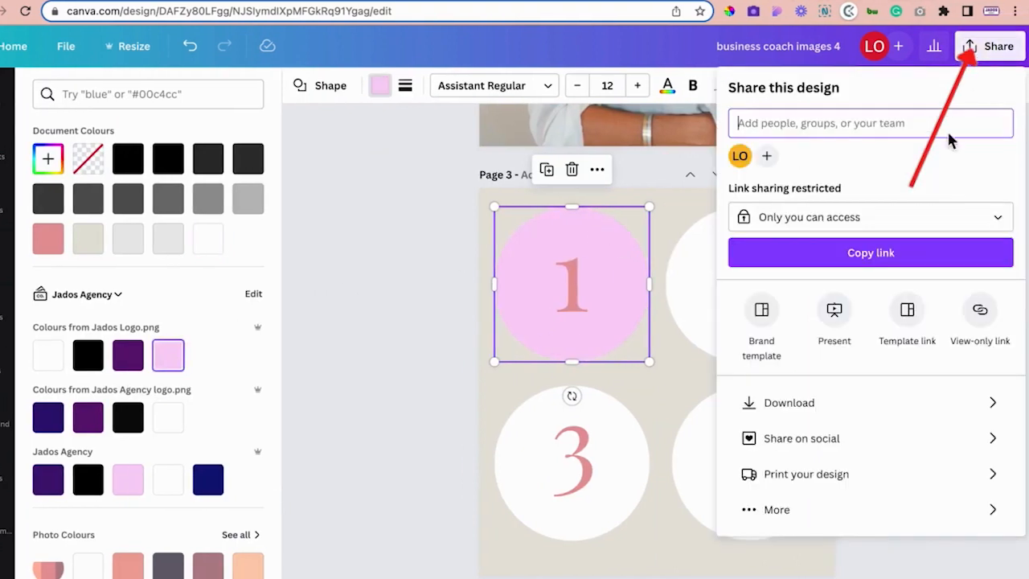
Step: Download only page 3 as a PNG with a transparent background
click(857, 405)
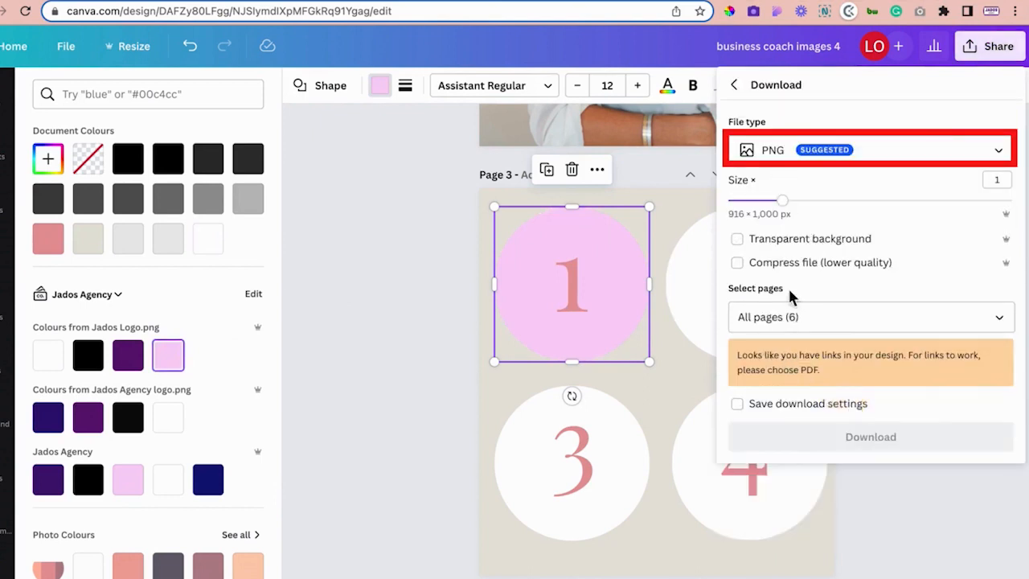
click(772, 239)
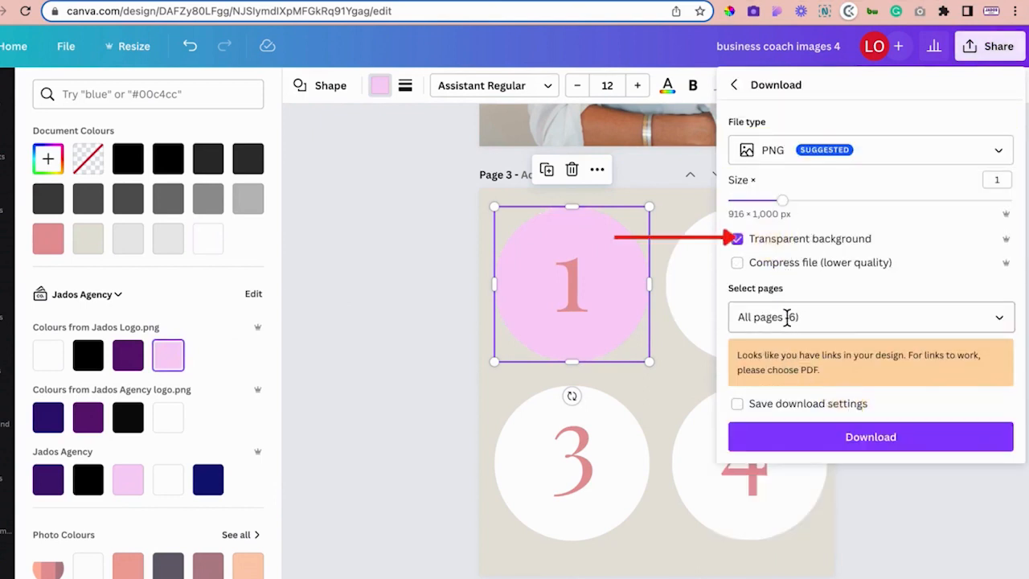
click(791, 316)
click(797, 360)
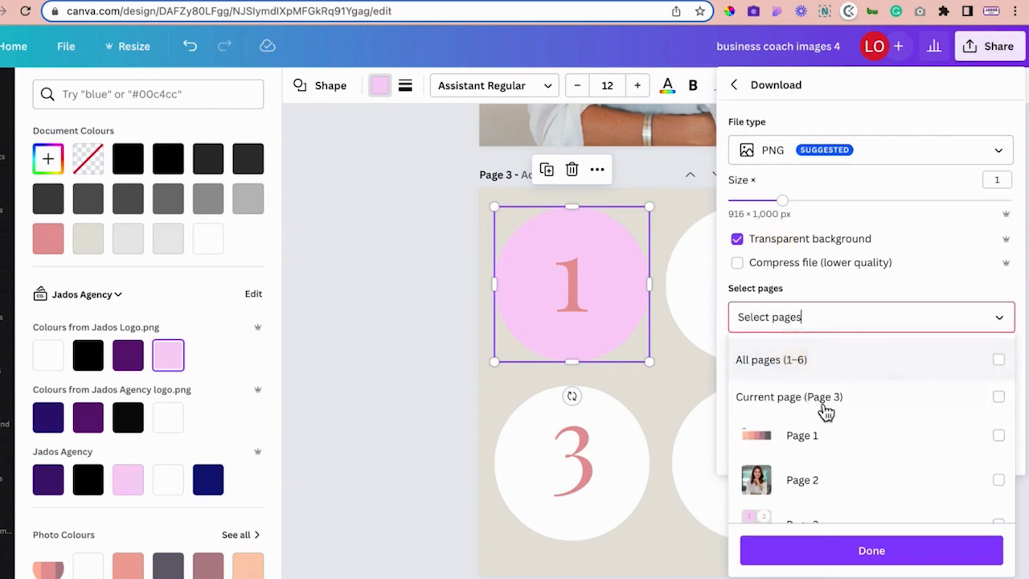
click(826, 402)
click(836, 558)
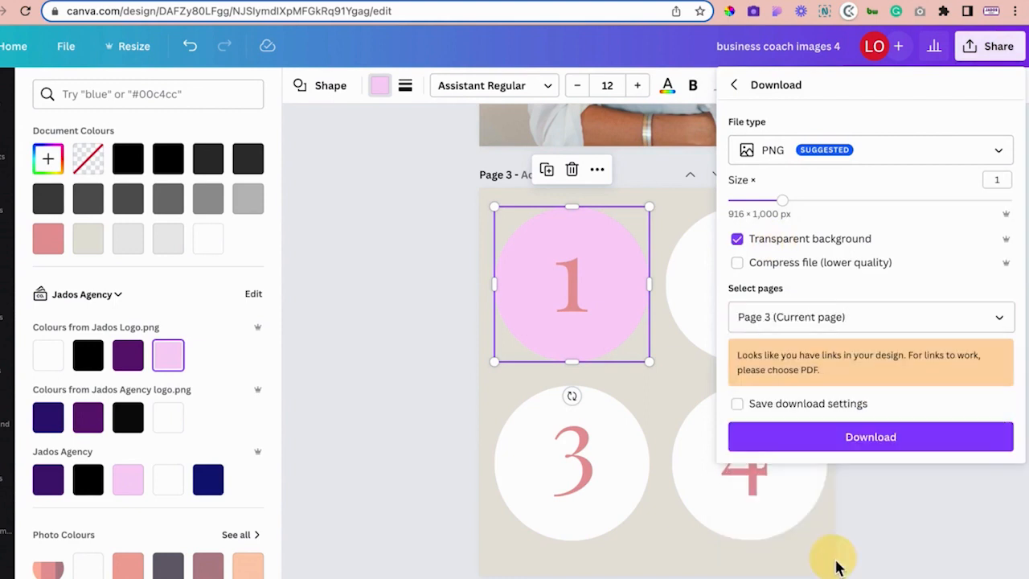
click(838, 439)
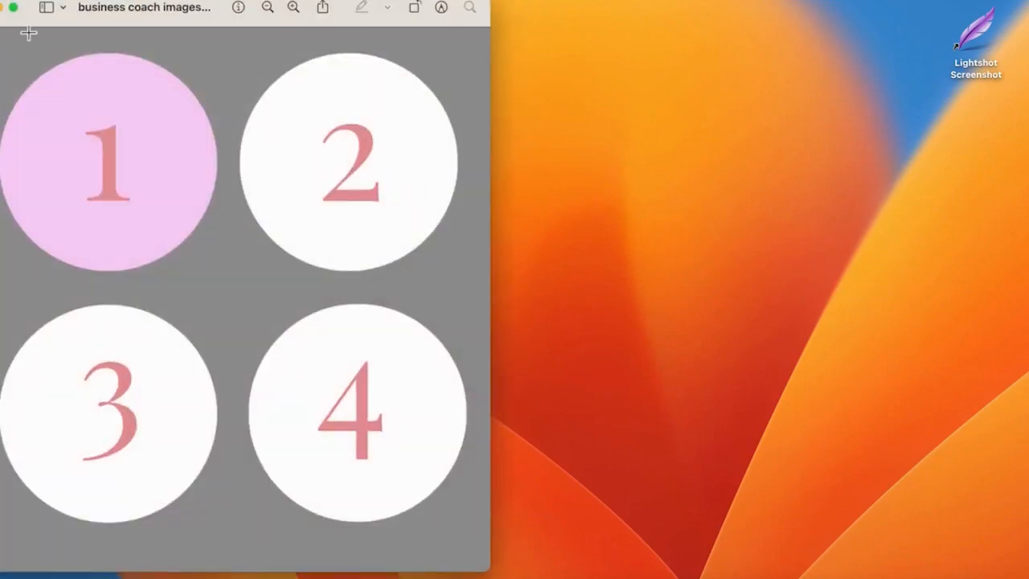
Step: Select circle 1 in the exported graphic and cut it out
drag(36, 6, 211, 7)
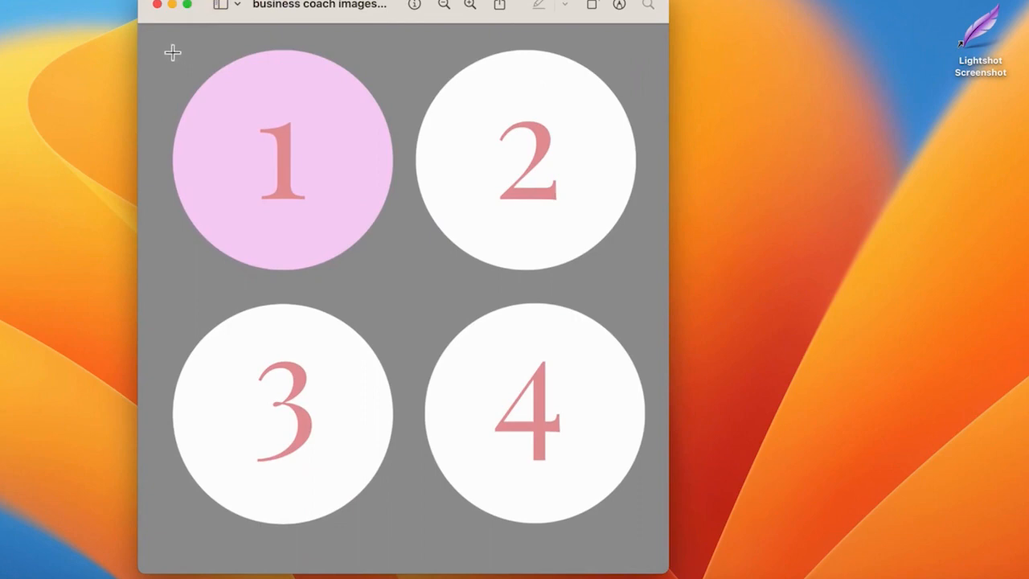
drag(171, 43, 396, 279)
drag(172, 167, 172, 167)
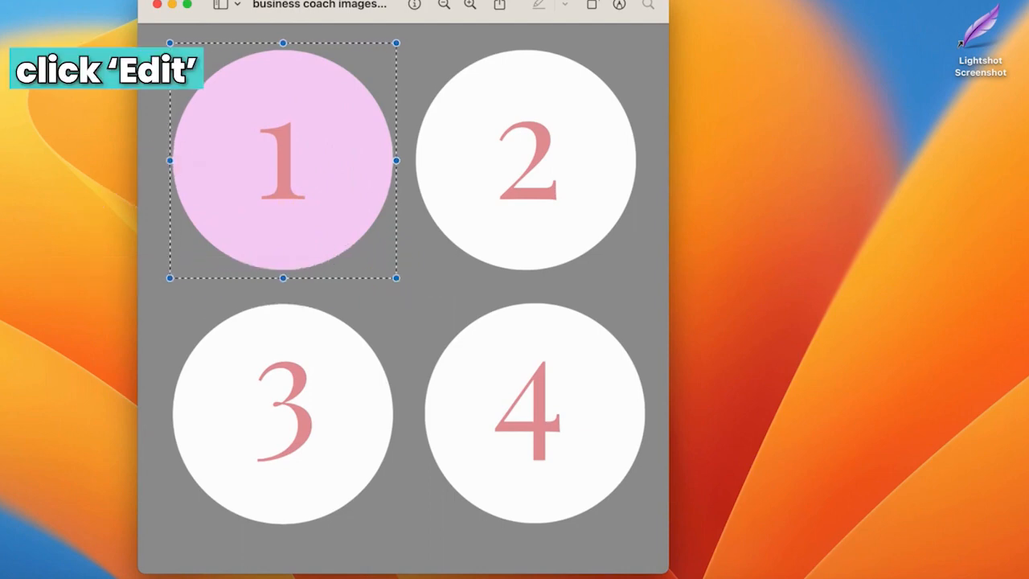
click(87, 2)
click(101, 34)
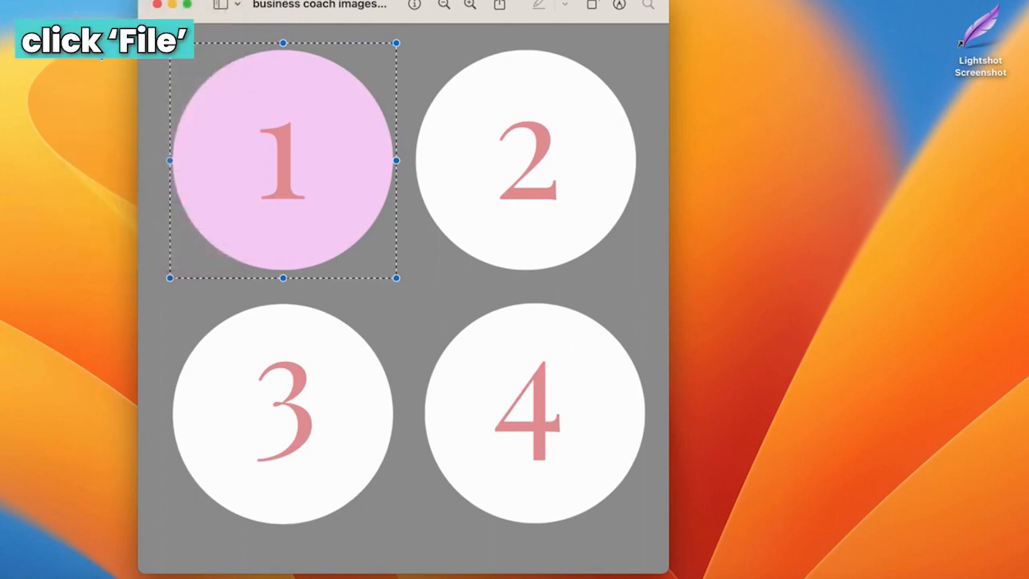
Step: Create a new image from the clipboard and save it as PNG named 'one'
click(53, 2)
click(70, 2)
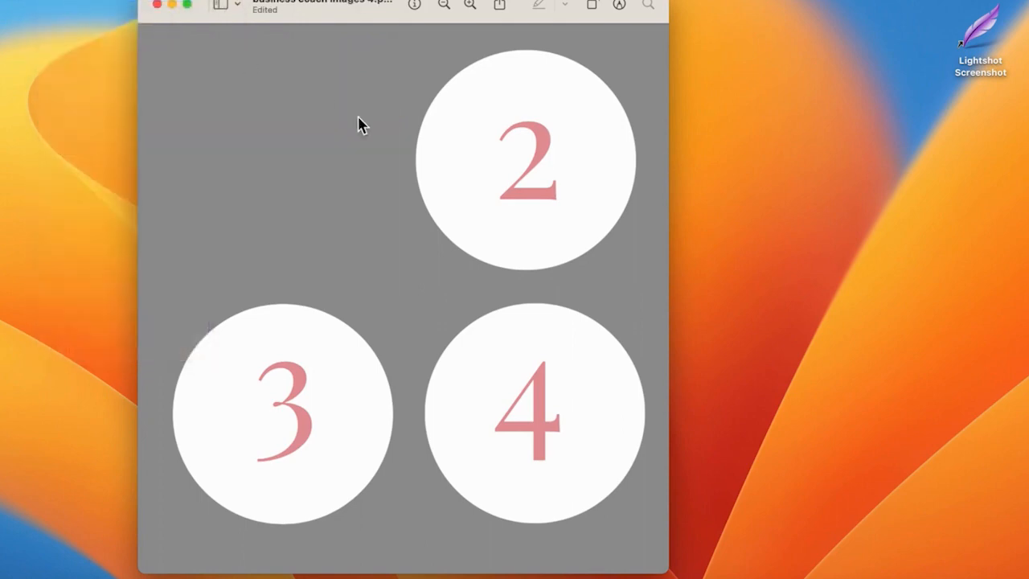
click(107, 14)
click(78, 90)
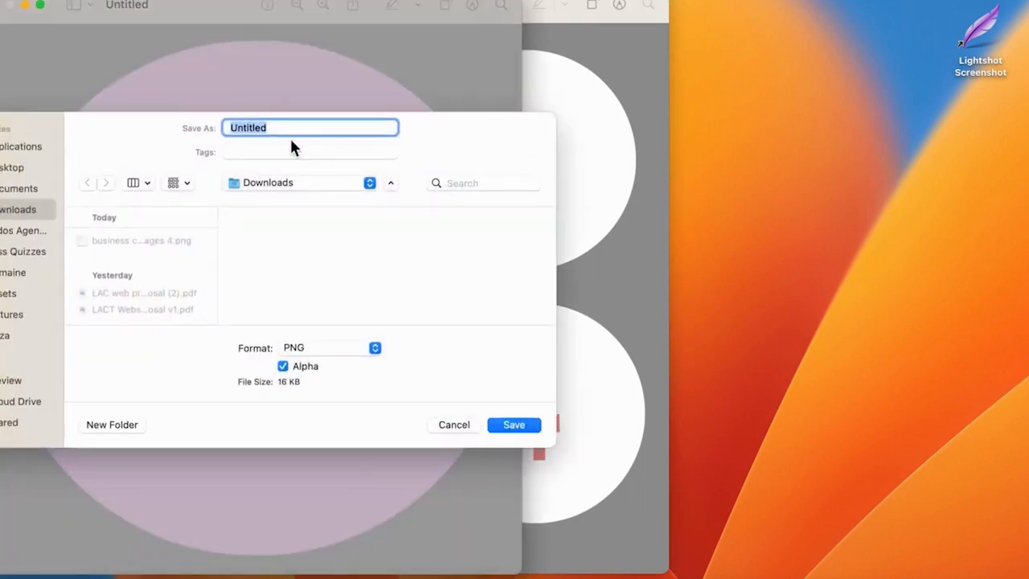
text(one)
click(520, 424)
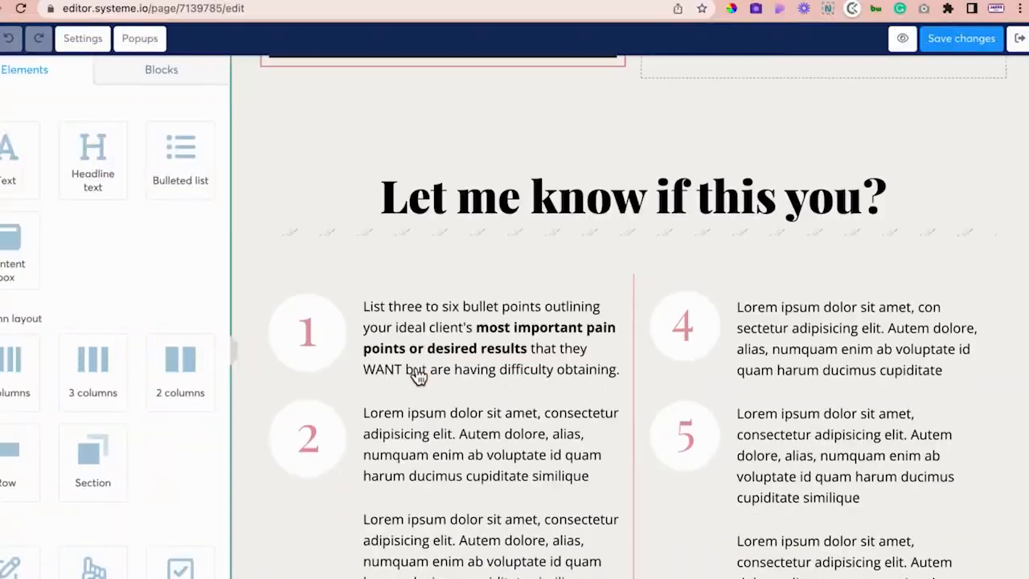
Step: Replace the first numbered circle image with one.png uploaded from Downloads
scroll(416, 374, down, 2)
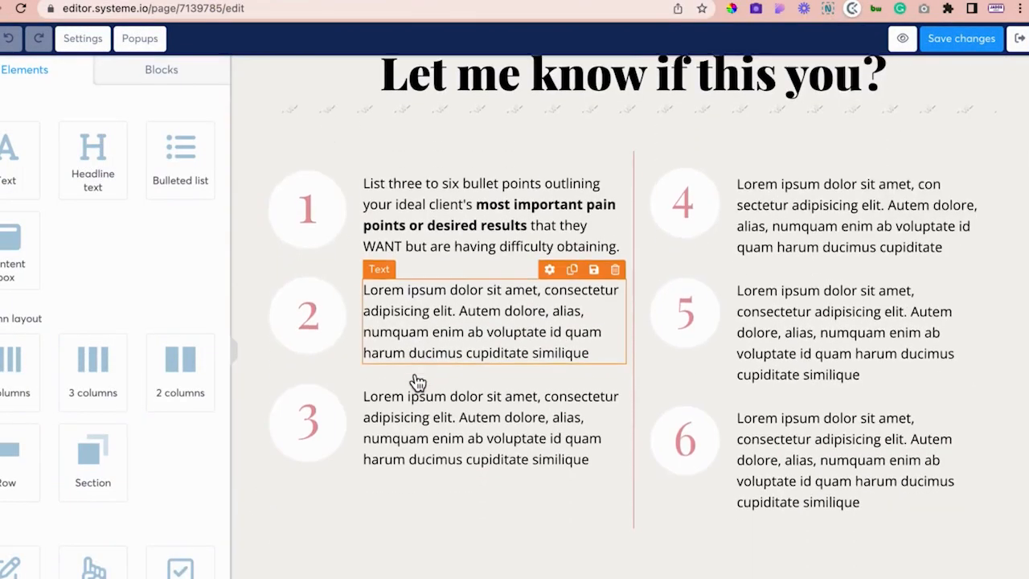
click(316, 209)
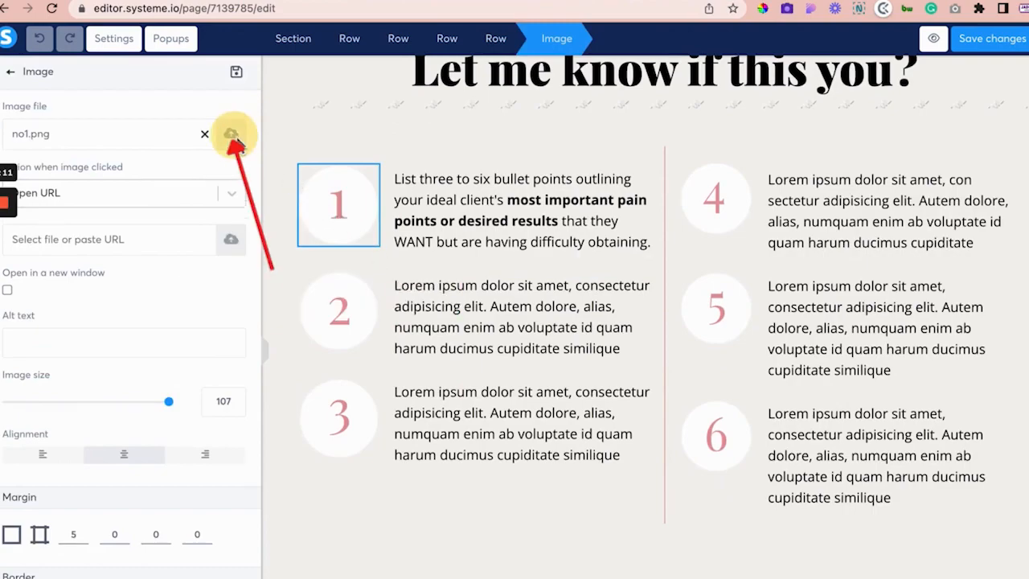
click(232, 134)
click(530, 375)
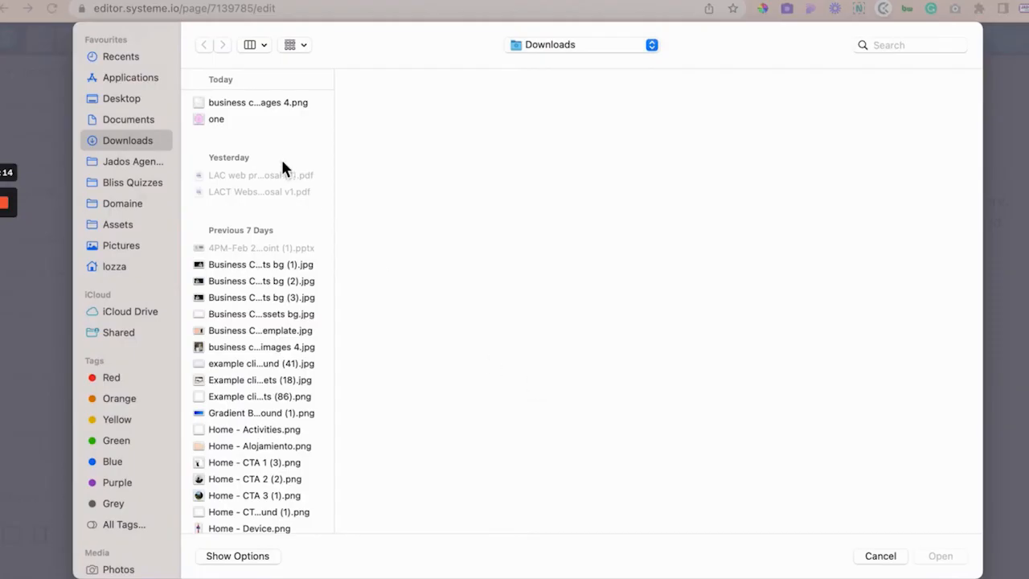
click(222, 122)
click(938, 555)
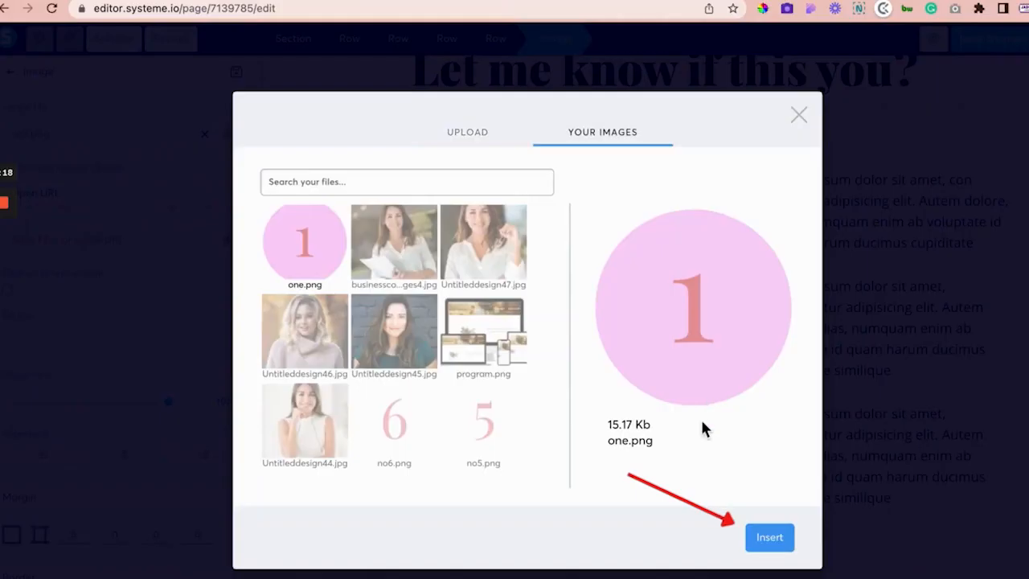
click(770, 540)
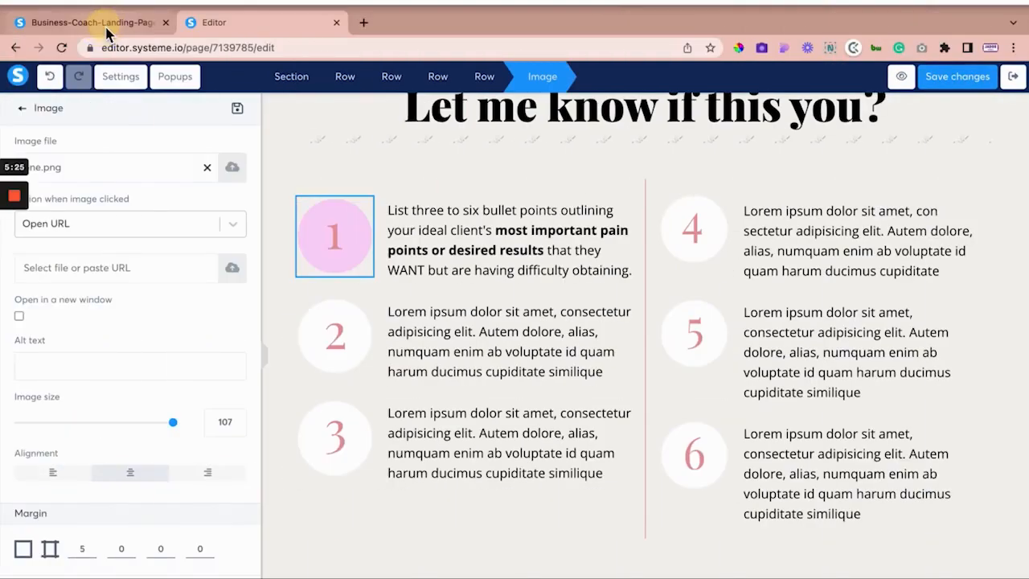
click(205, 16)
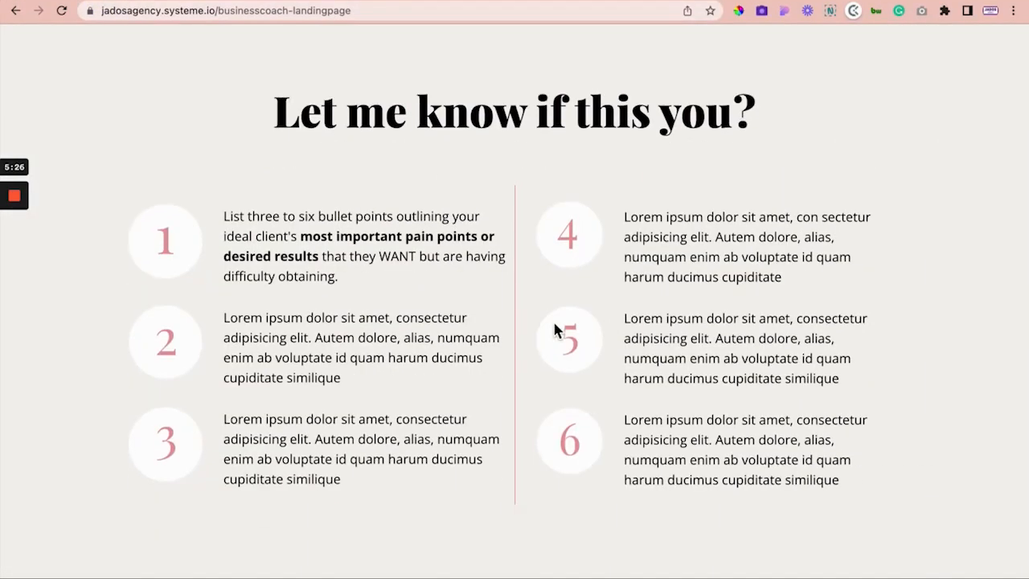
scroll(555, 330, down, 2)
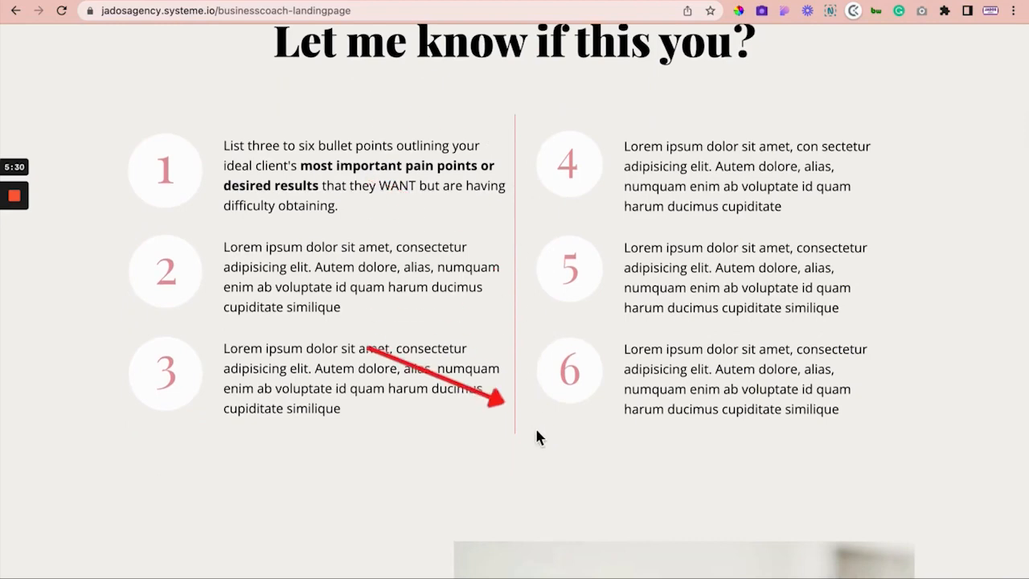
click(244, 3)
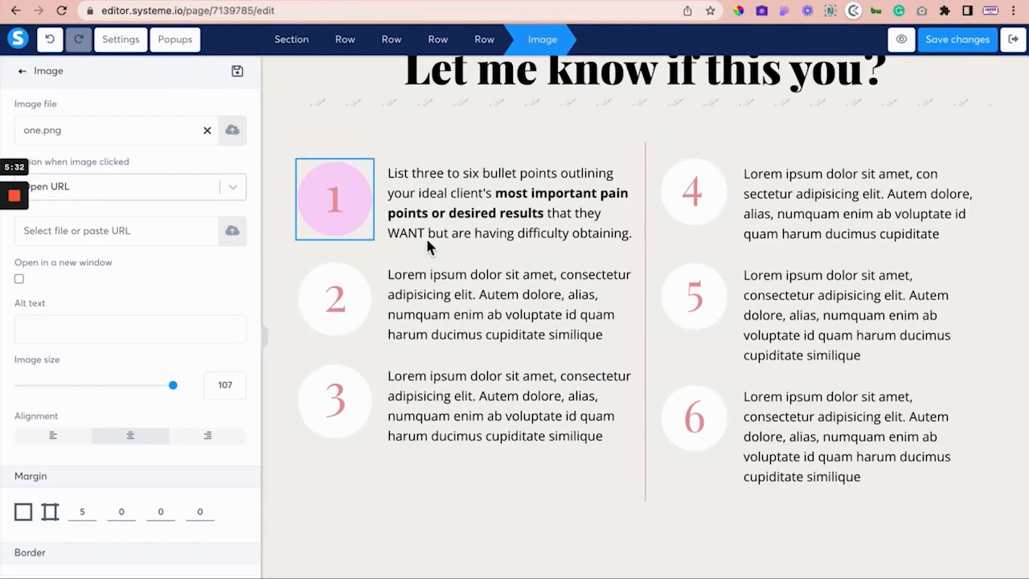
click(387, 103)
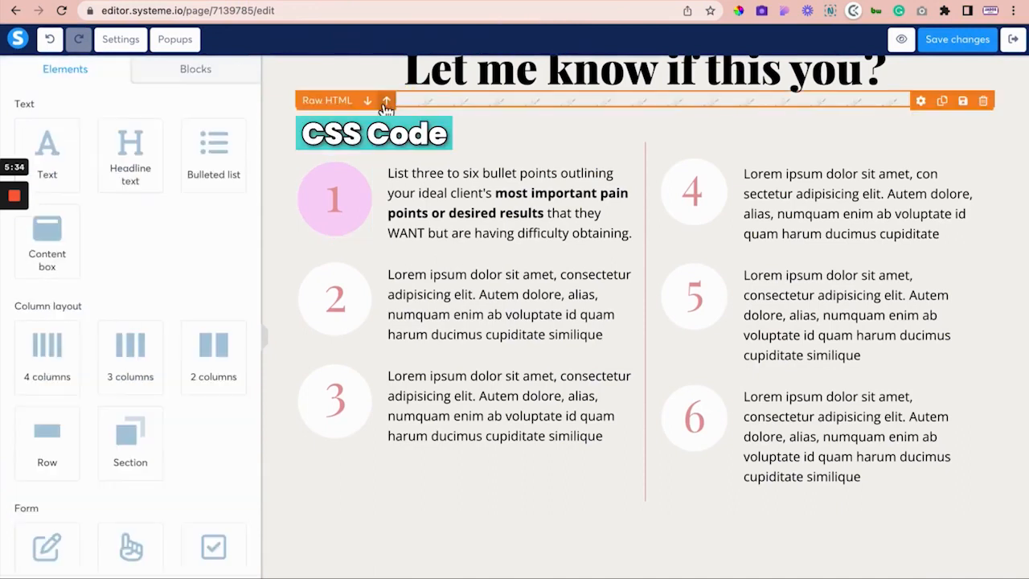
click(333, 102)
click(50, 150)
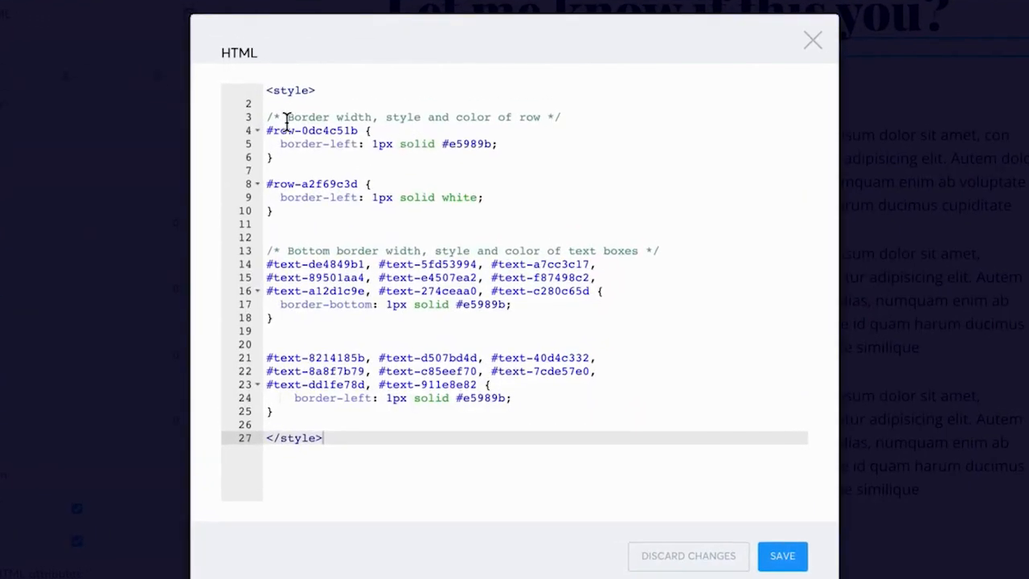
drag(270, 118, 569, 114)
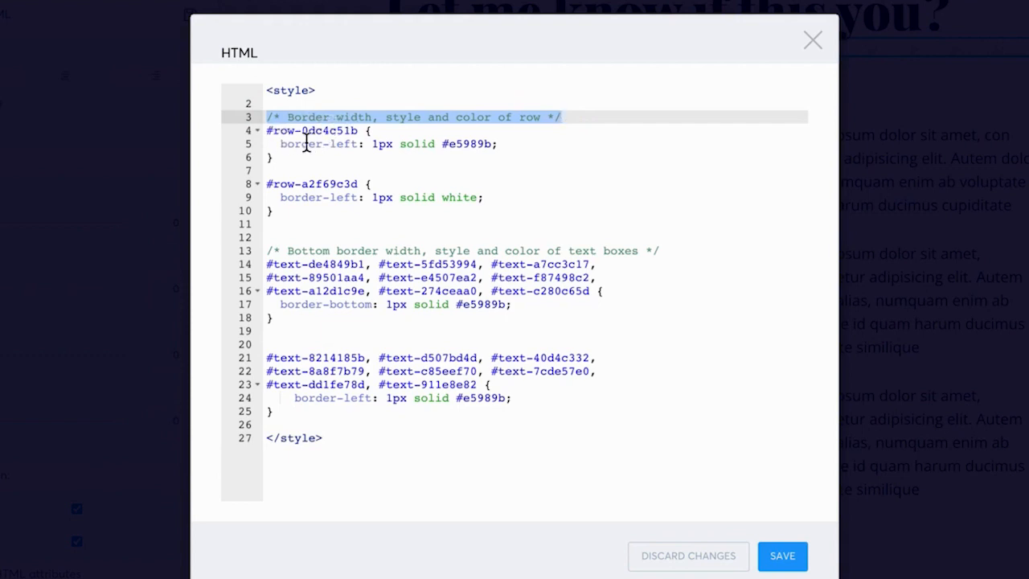
drag(442, 144, 495, 145)
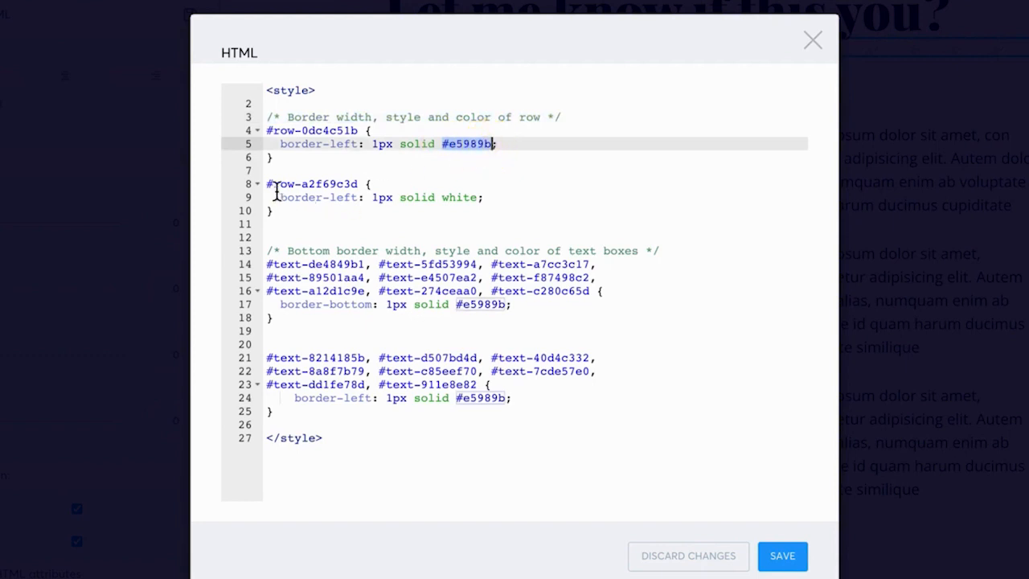
drag(399, 198, 475, 211)
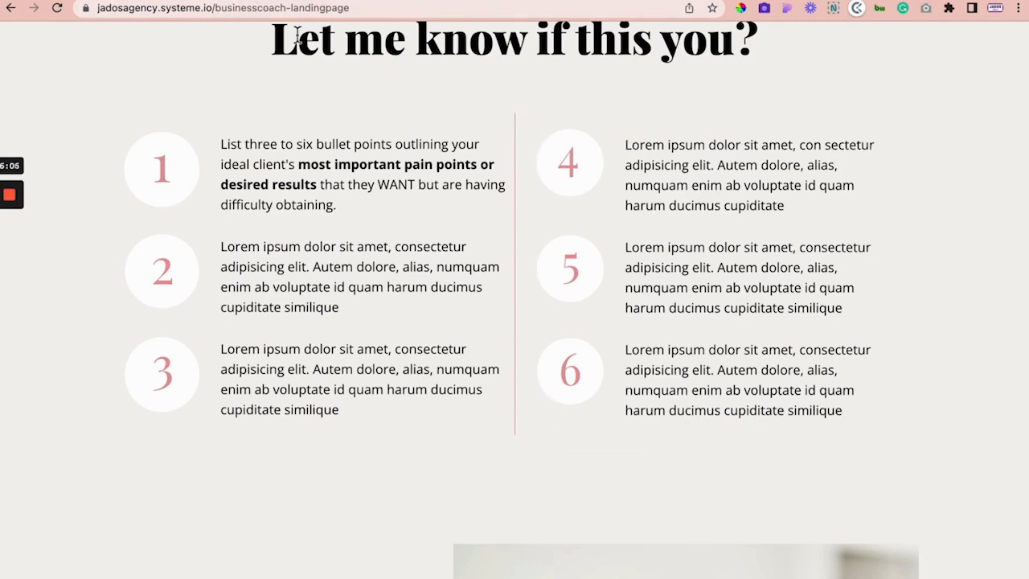
key(ctrl+Tab)
drag(500, 182, 293, 191)
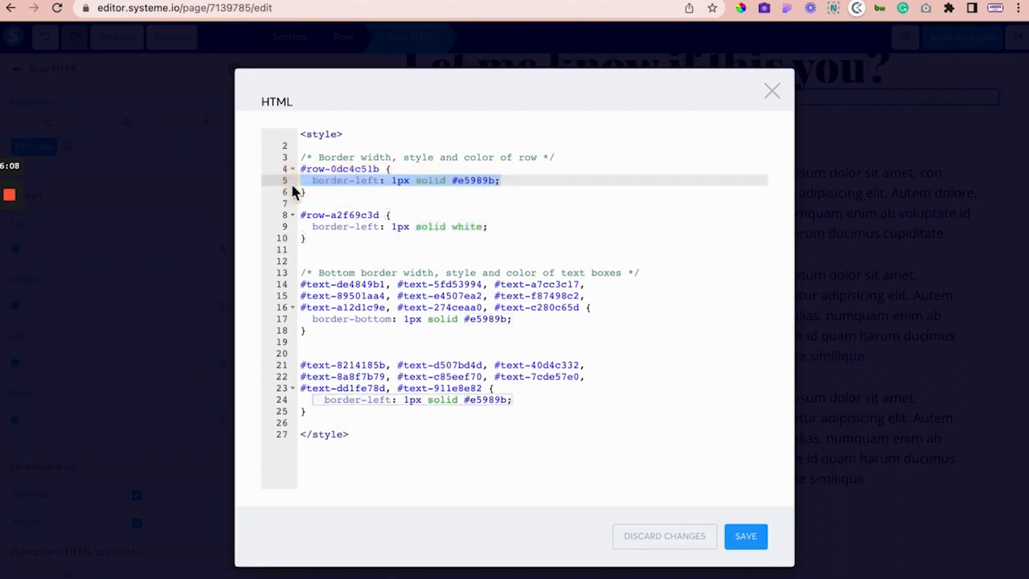
double_click(471, 184)
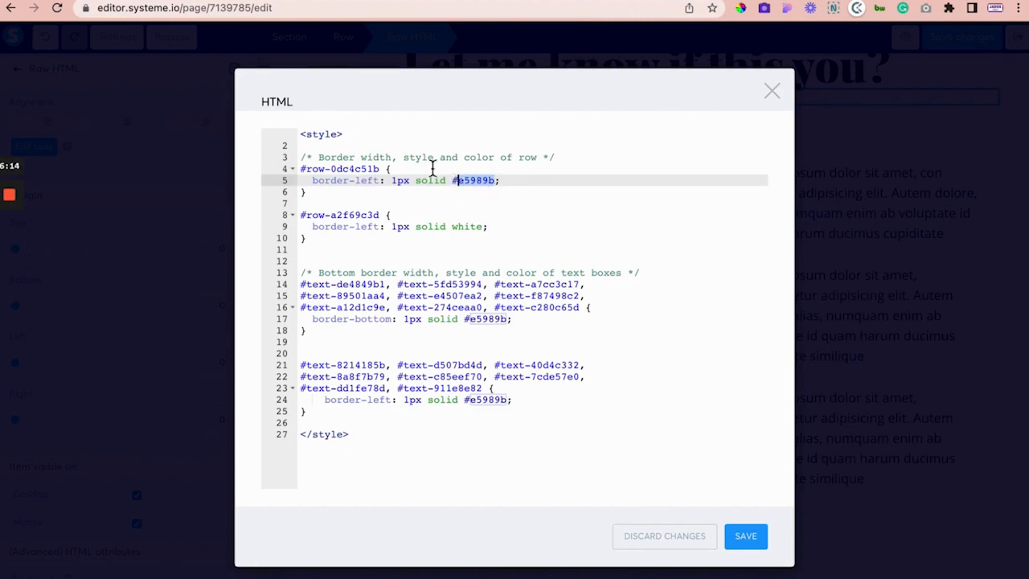
click(52, 1)
scroll(491, 267, down, 6)
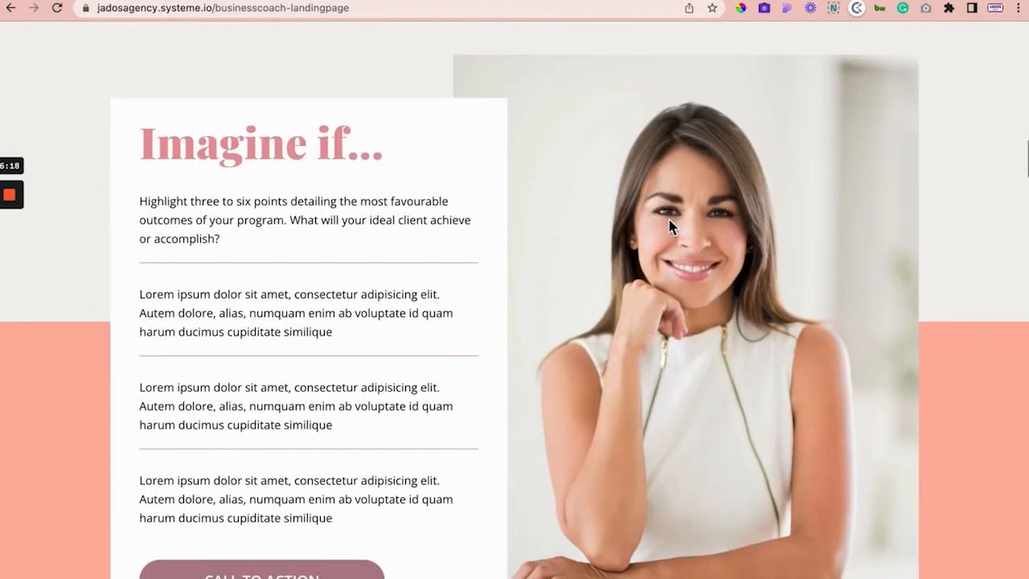
key(ctrl+Left)
scroll(475, 181, up, 3)
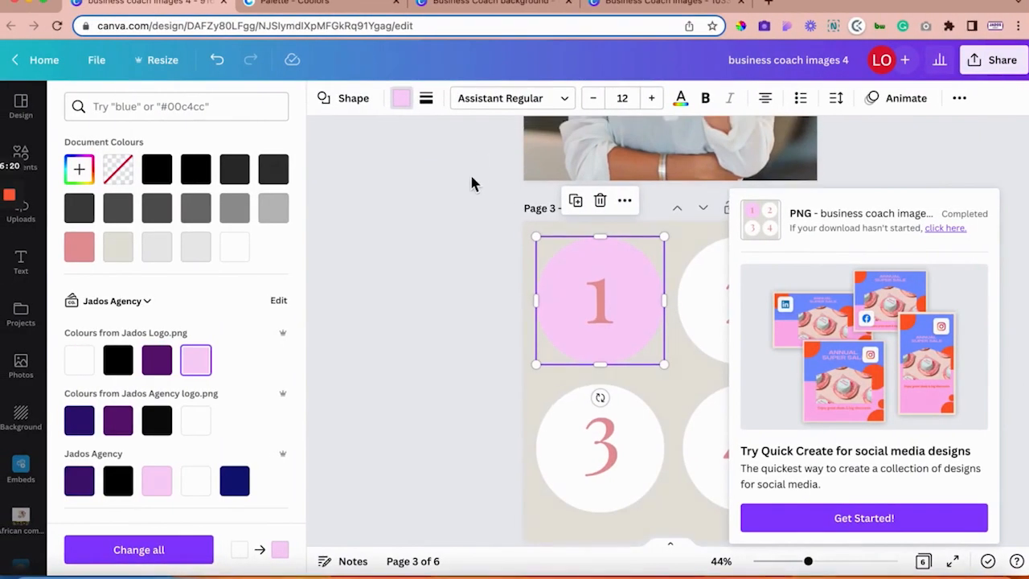
click(643, 2)
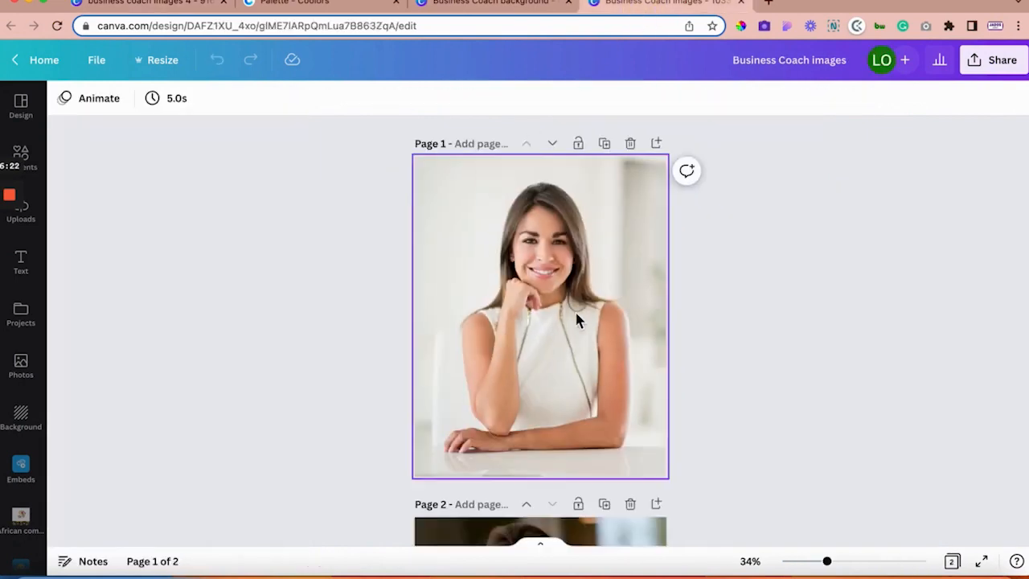
click(498, 235)
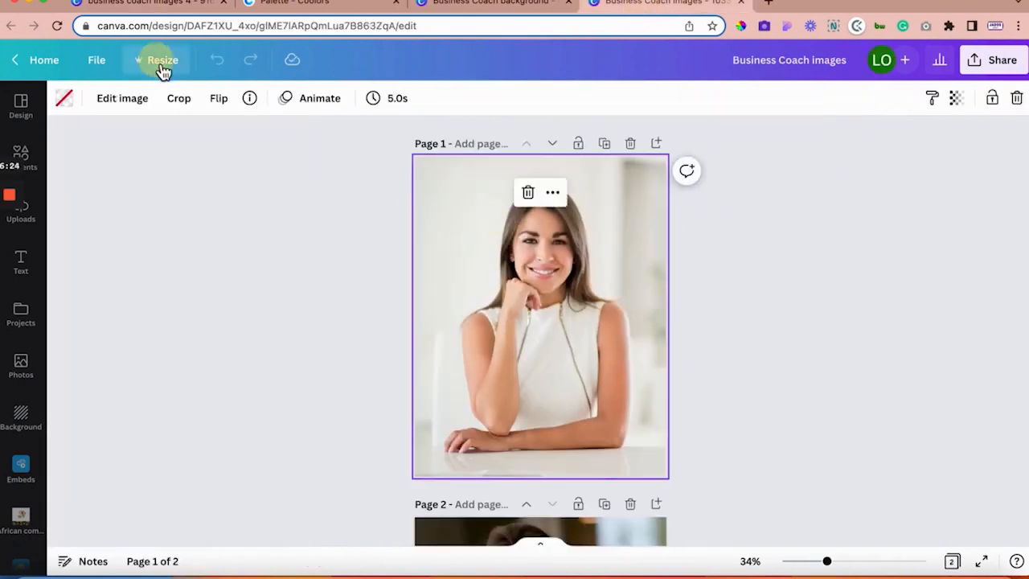
click(158, 61)
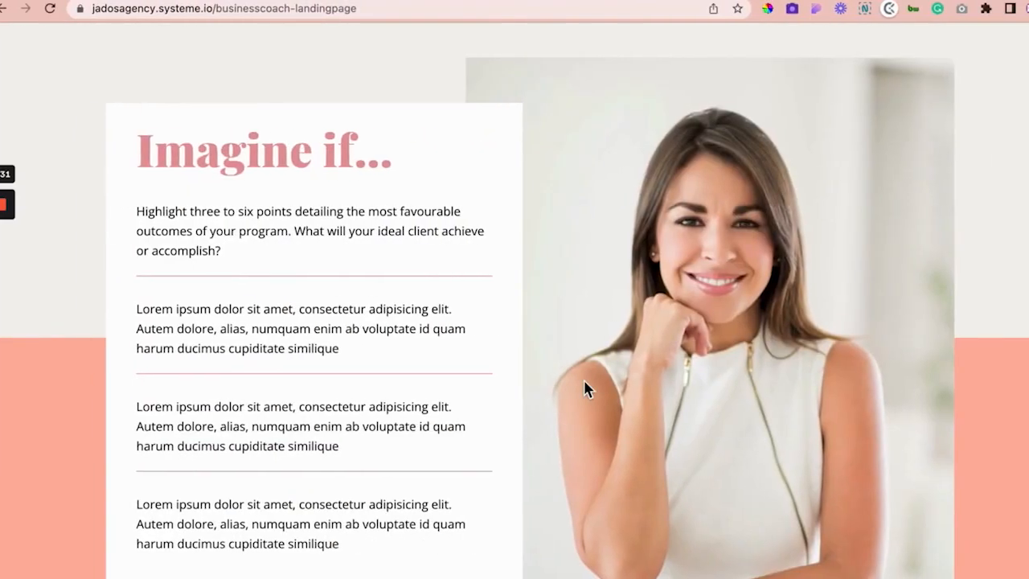
scroll(582, 380, down, 1)
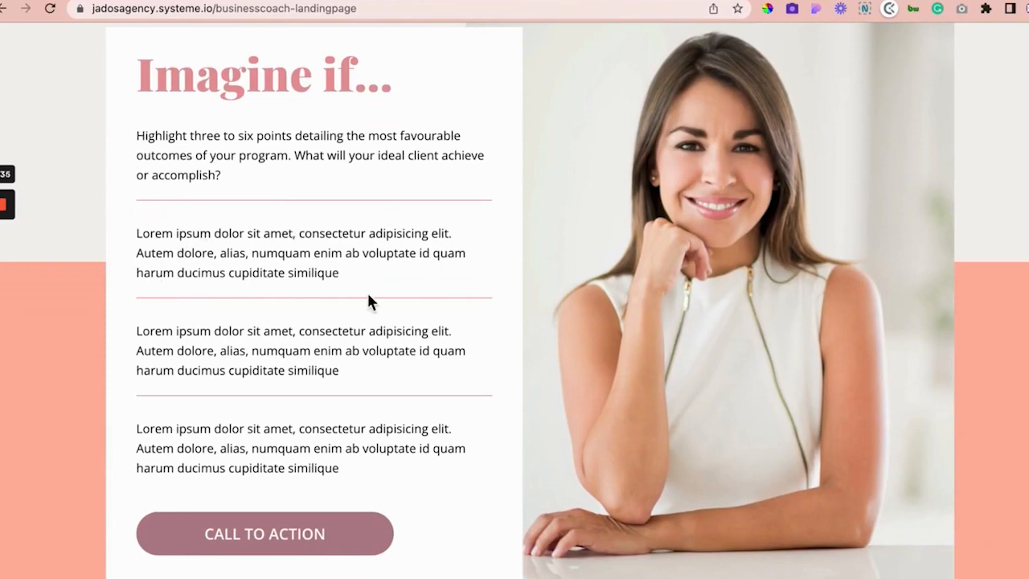
Step: Close the HTML code window and inspect the bordered text blocks under 'Imagine if...'
click(234, 0)
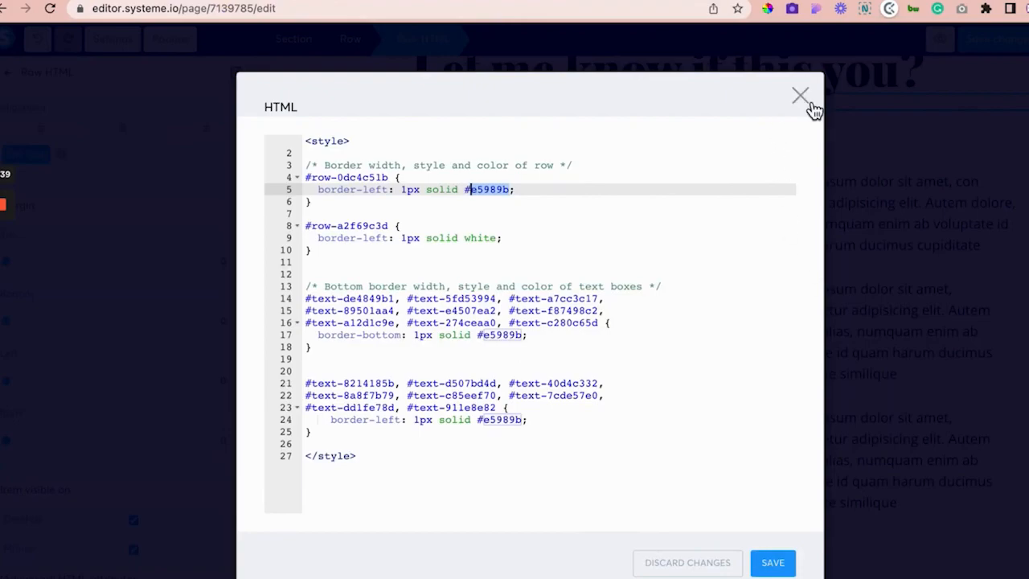
click(800, 95)
click(617, 336)
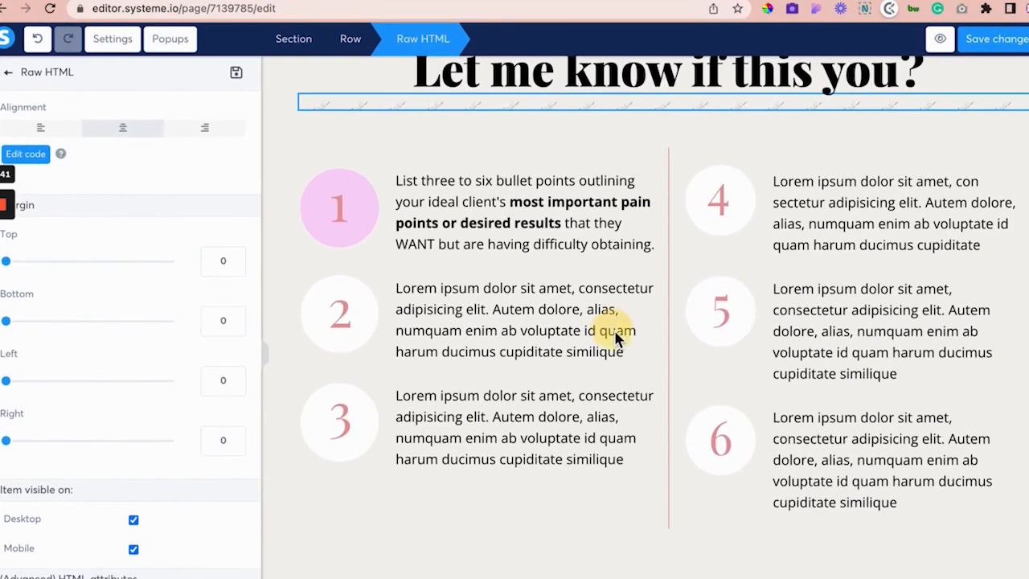
scroll(619, 340, down, 4)
scroll(620, 341, down, 5)
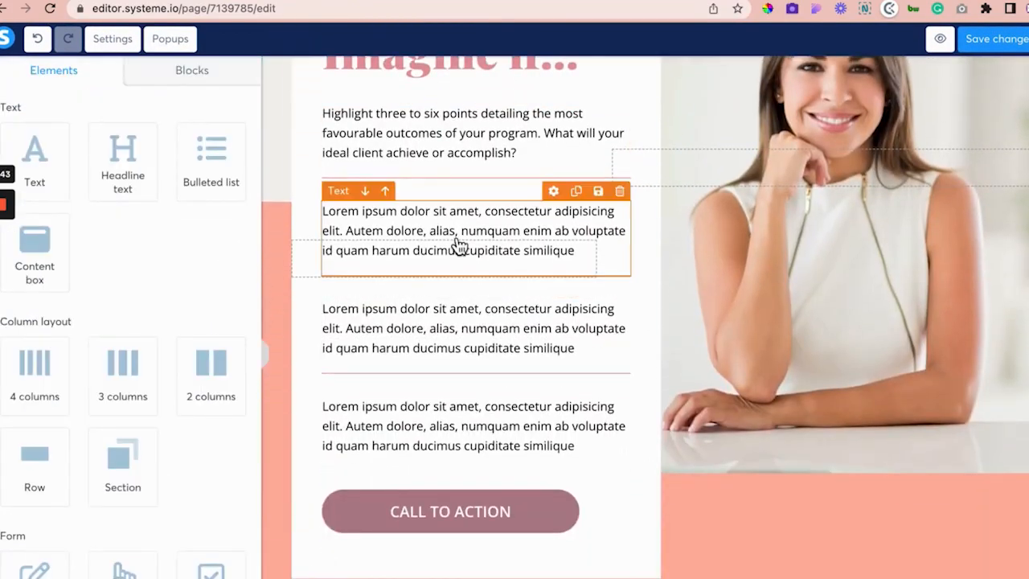
click(347, 201)
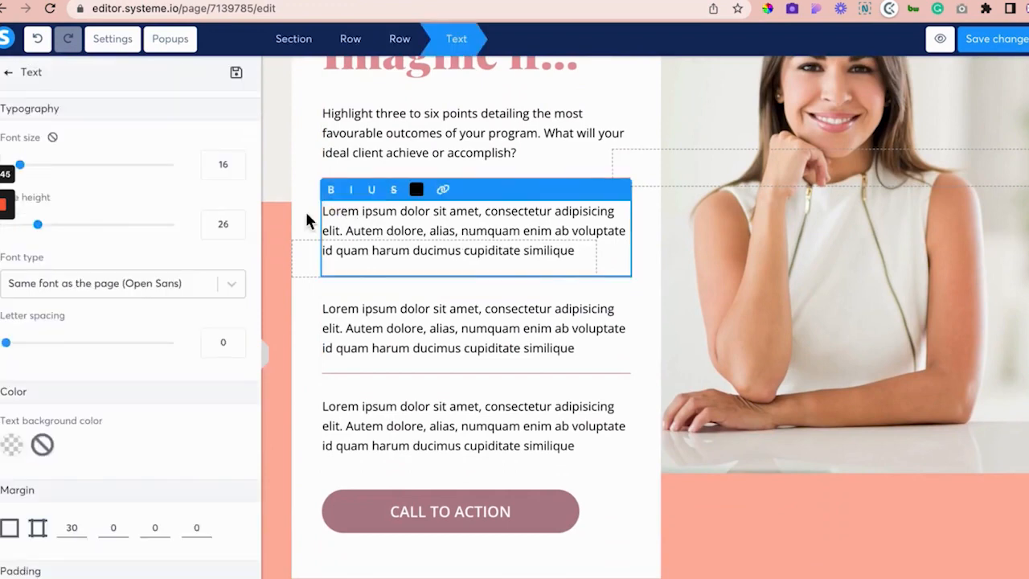
click(348, 110)
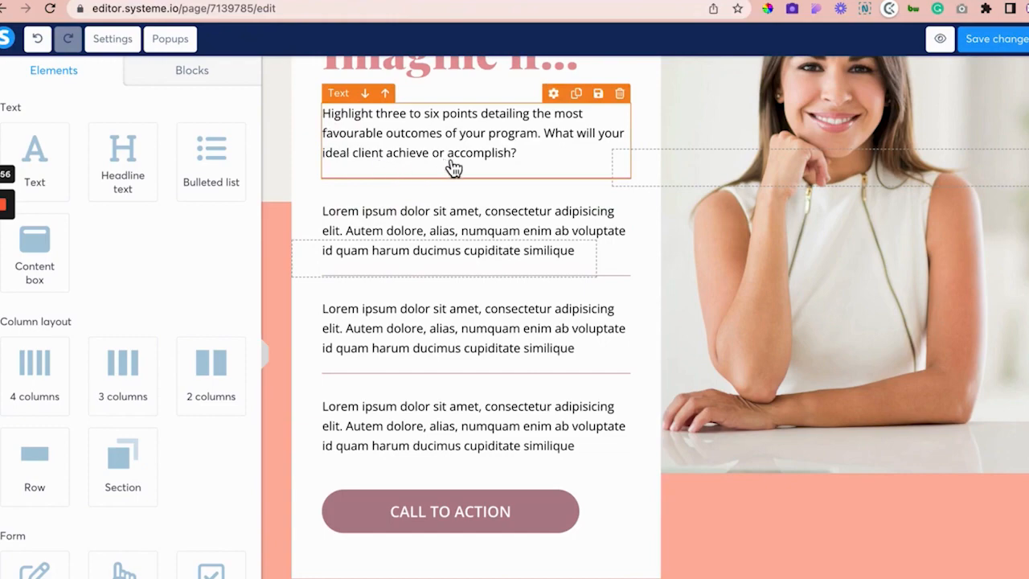
scroll(454, 167, up, 15)
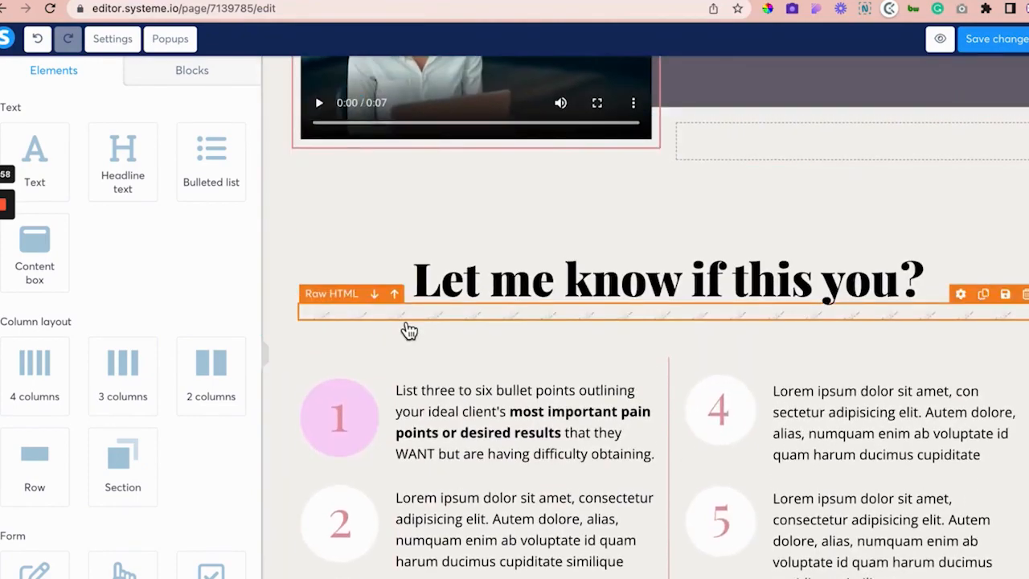
Step: Reopen the Raw HTML code and highlight the 'text' id prefix and border colour #e5989b
click(405, 329)
click(40, 158)
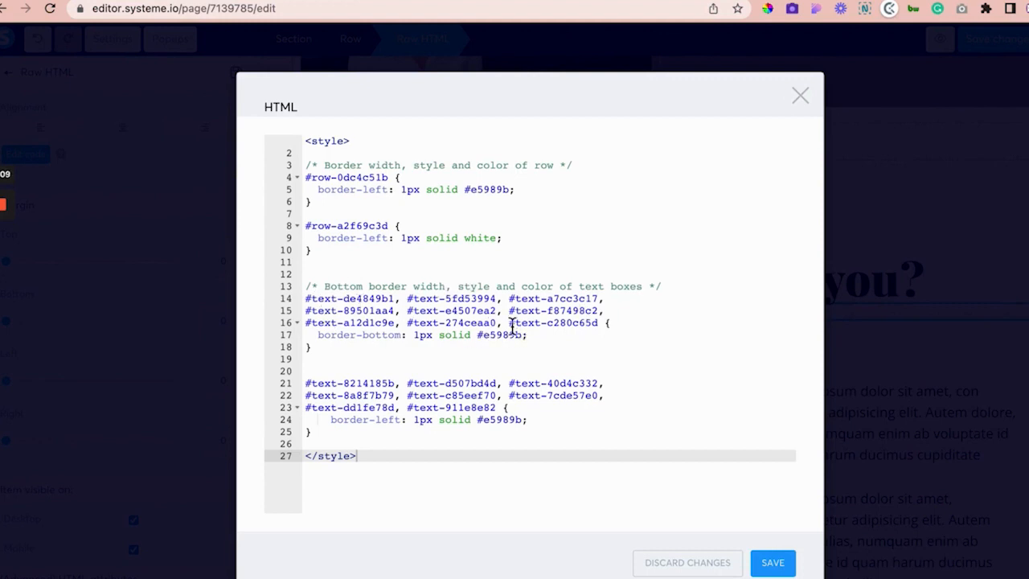
double_click(321, 298)
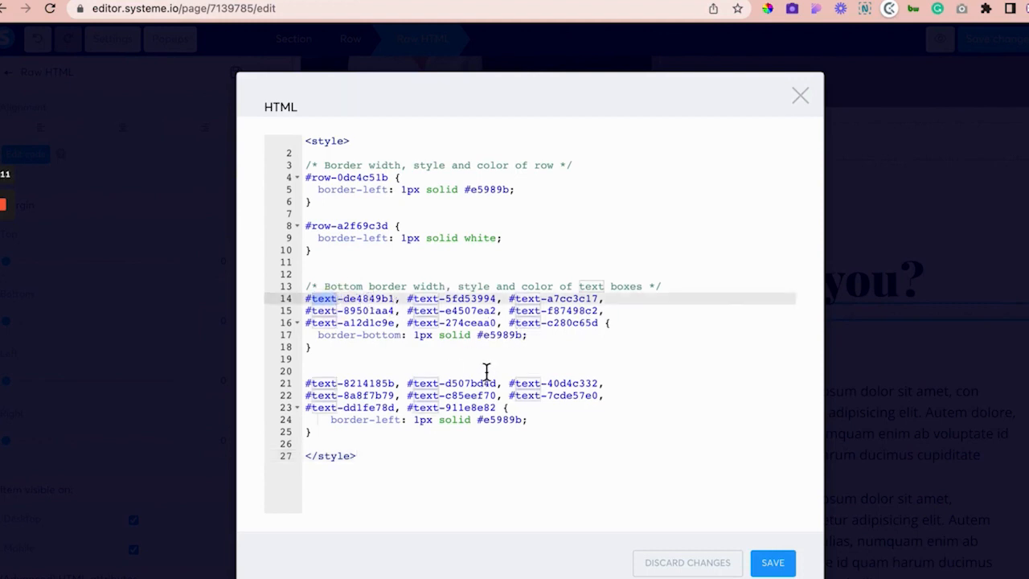
double_click(505, 336)
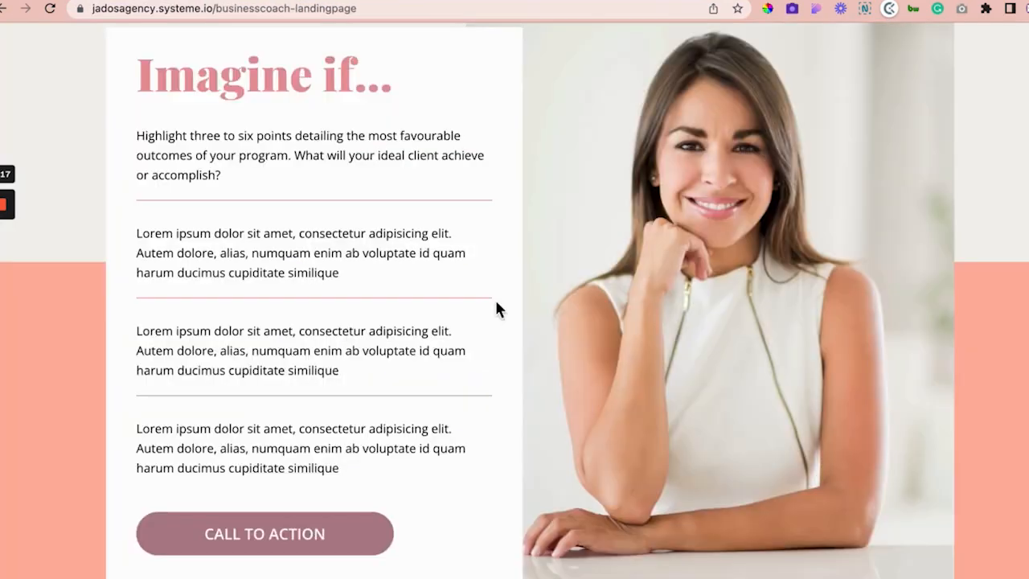
scroll(495, 298, down, 8)
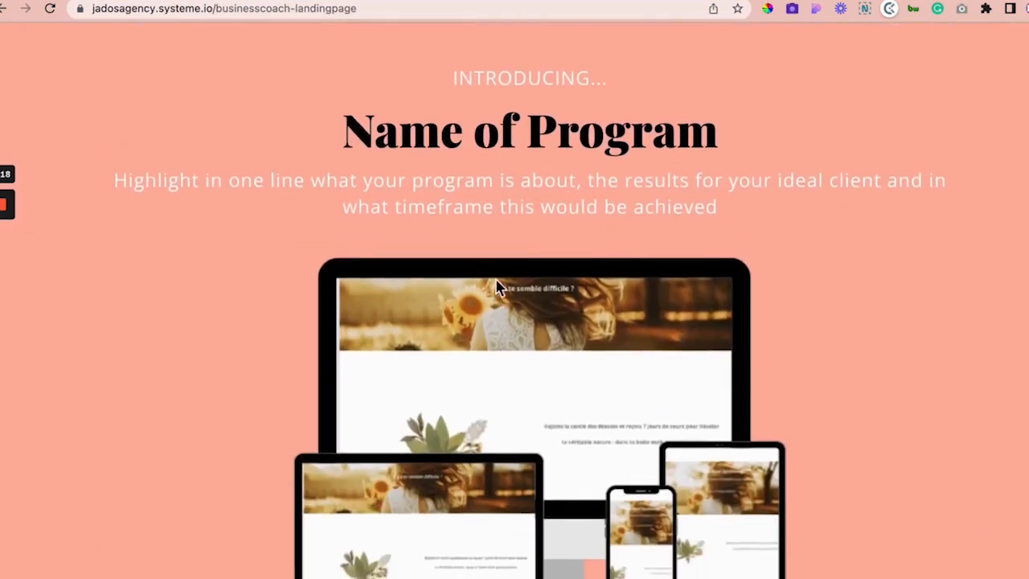
scroll(511, 497, down, 3)
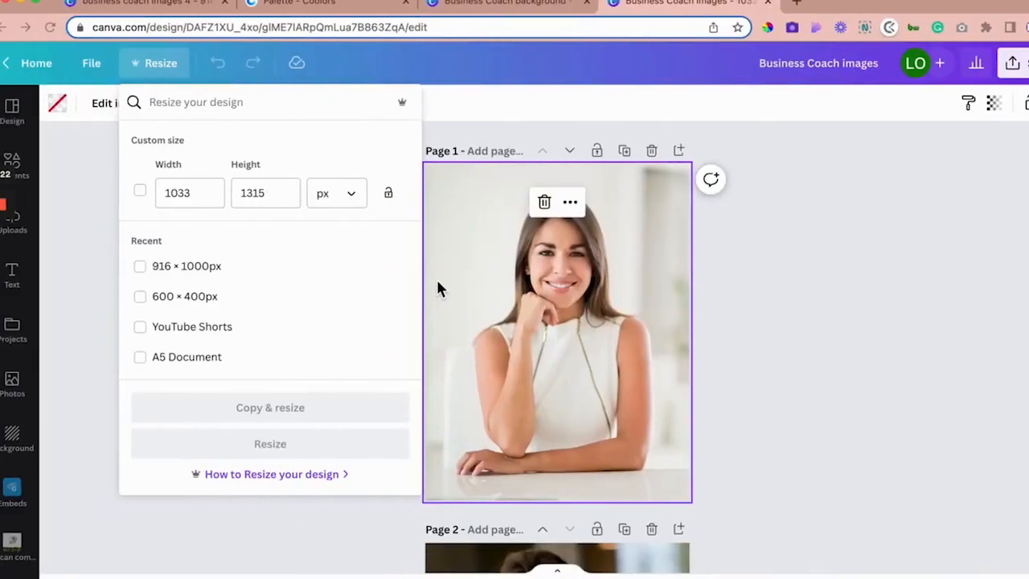
click(458, 14)
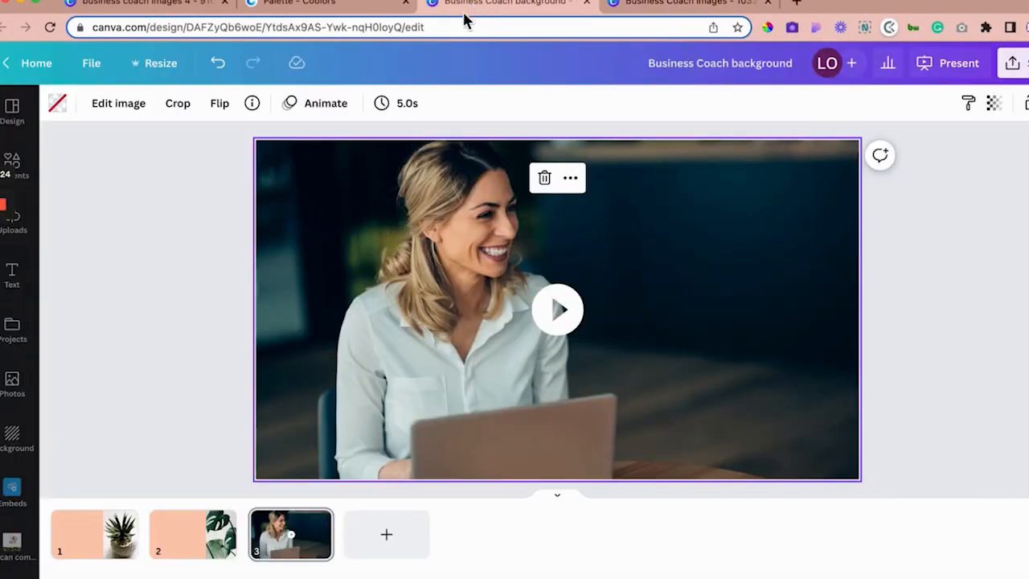
click(338, 7)
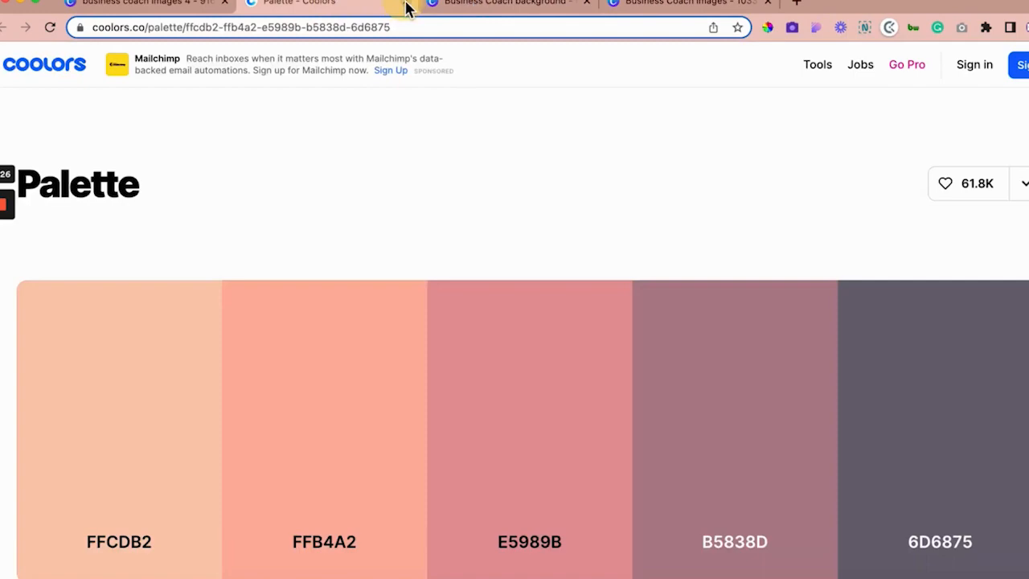
click(451, 4)
click(147, 5)
scroll(452, 266, down, 5)
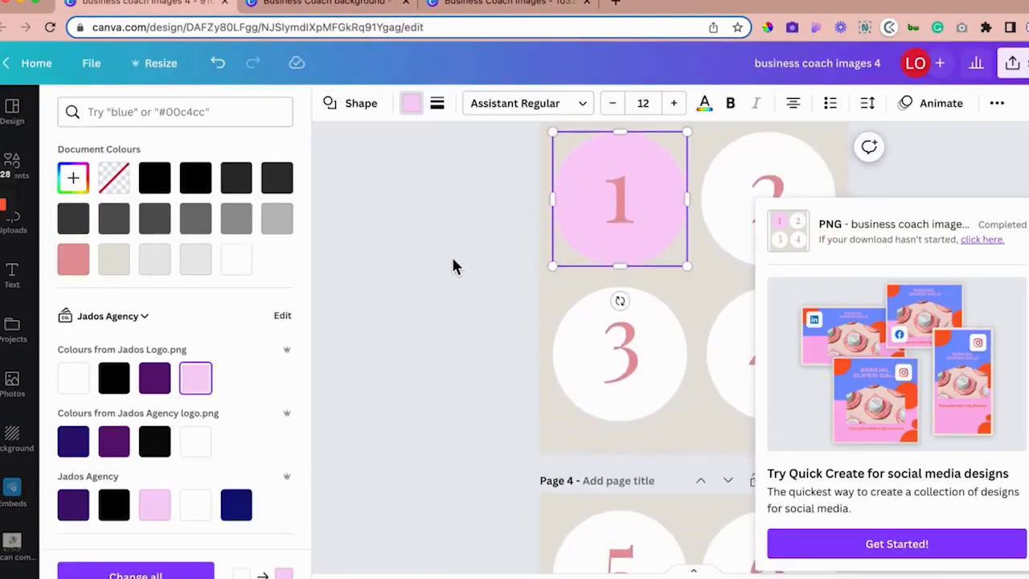
scroll(452, 259, down, 10)
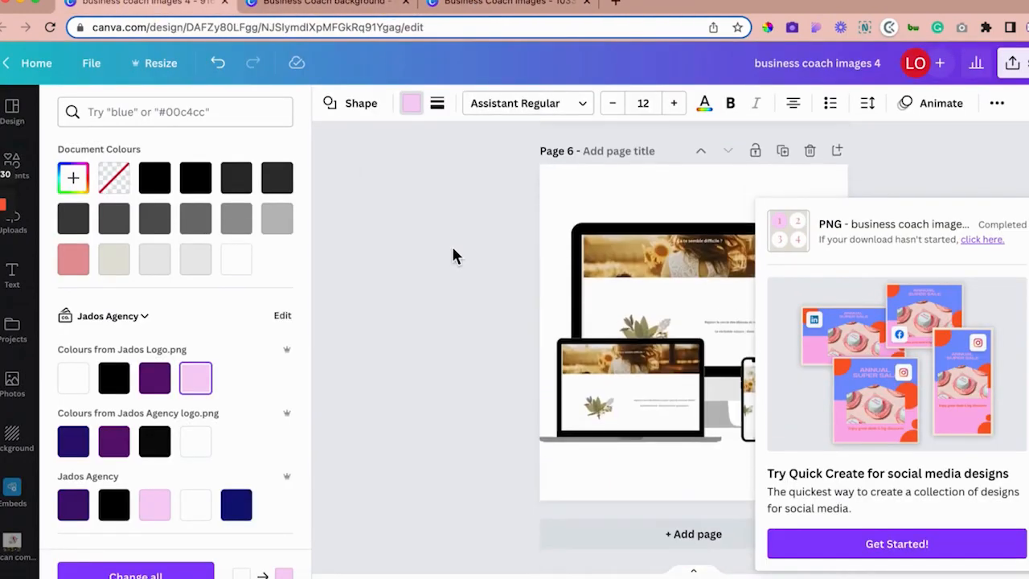
click(511, 5)
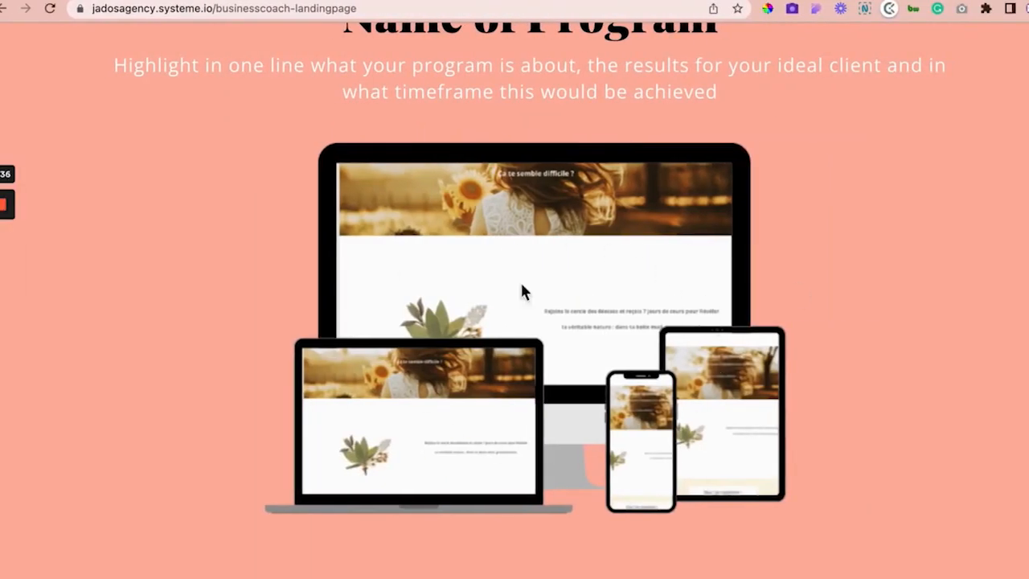
scroll(571, 309, down, 8)
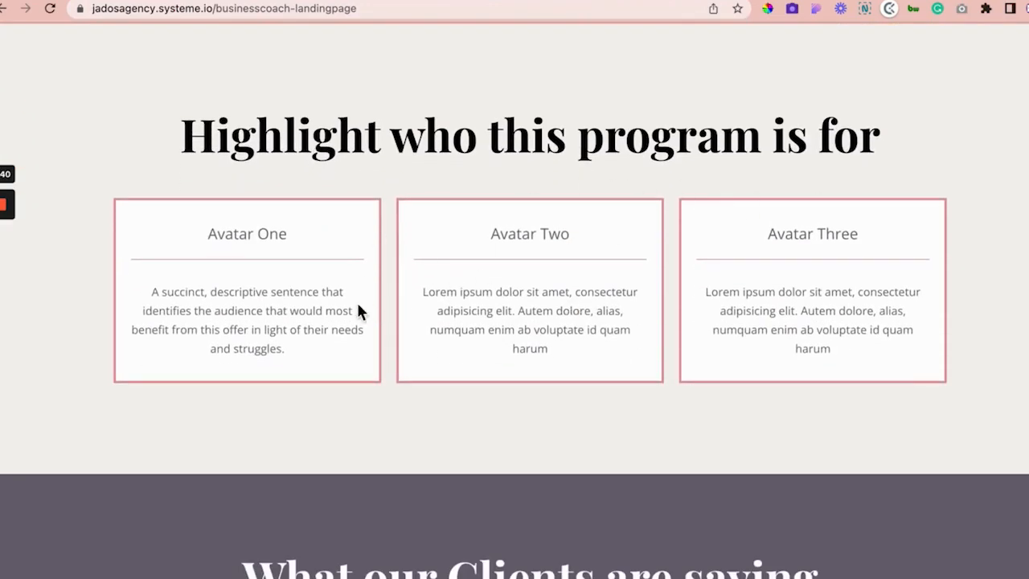
scroll(349, 369, down, 3)
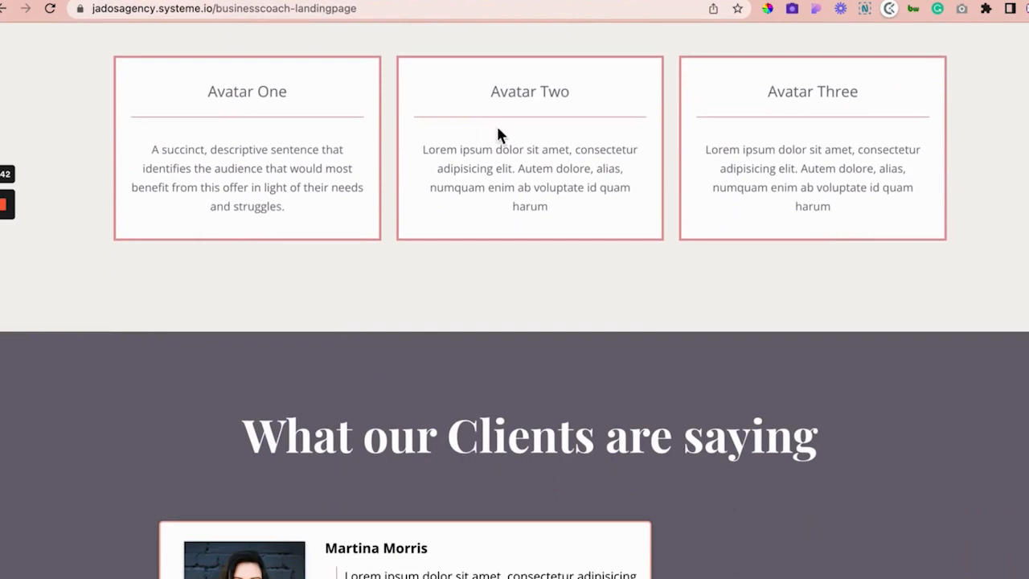
scroll(519, 482, down, 5)
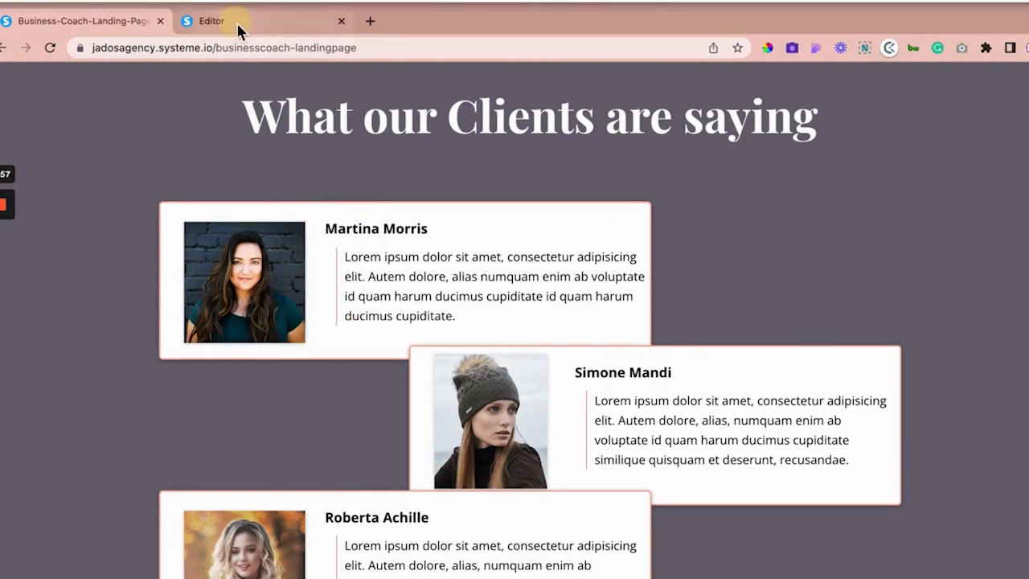
Step: Back in the custom code, highlight the left-border rule coloured #e5989b on lines 23–25
click(237, 22)
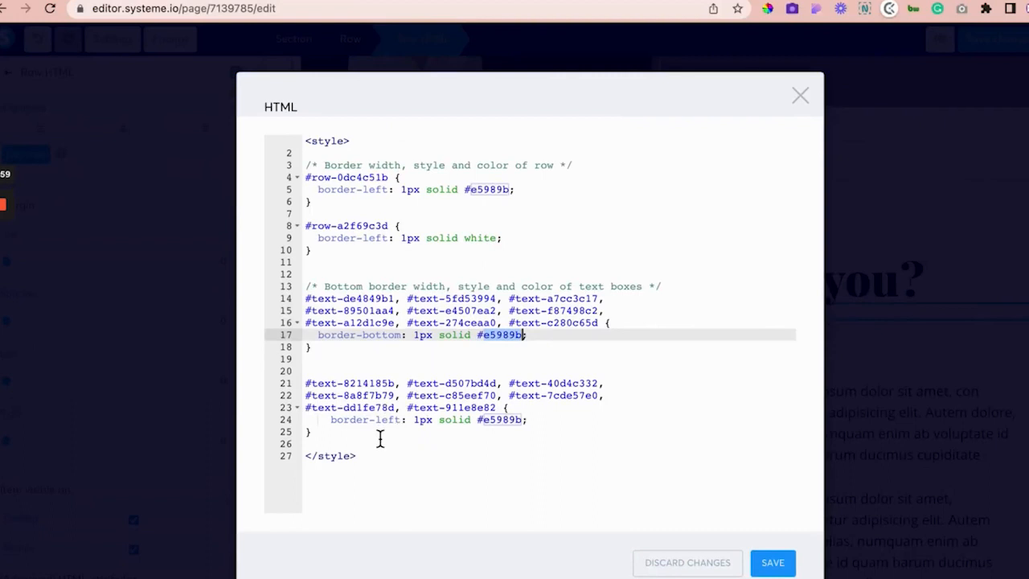
click(381, 434)
click(452, 396)
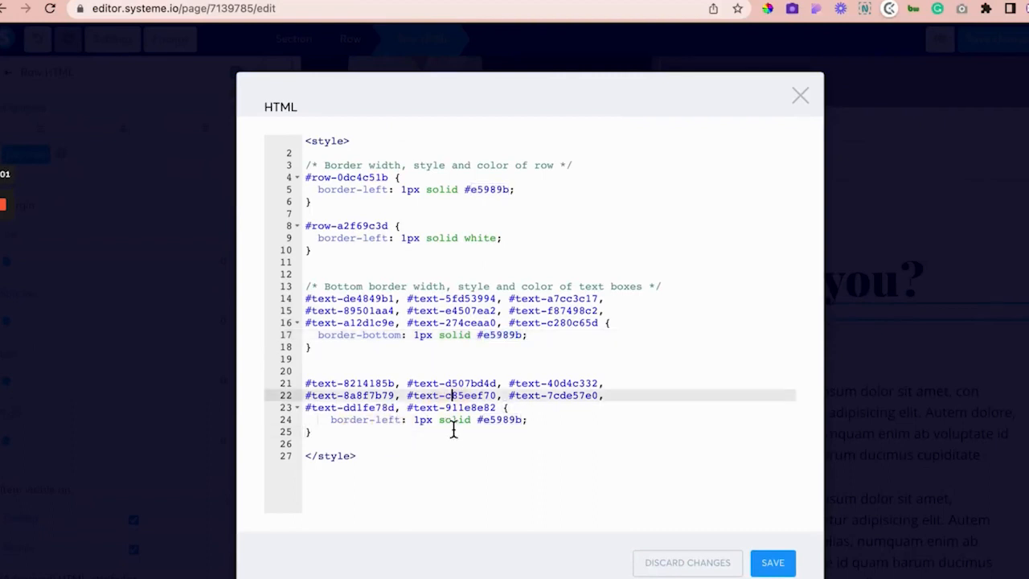
double_click(505, 432)
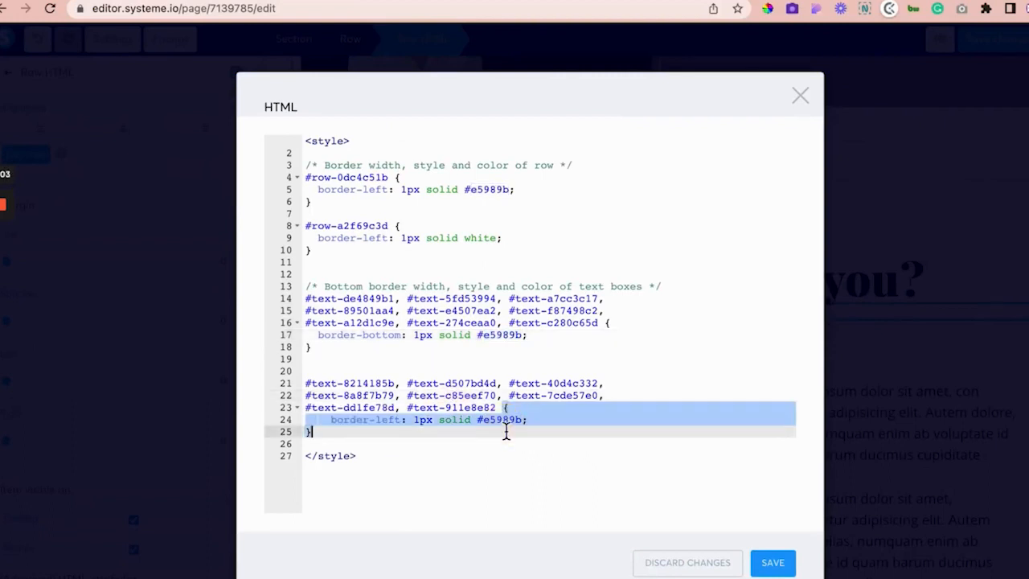
click(507, 419)
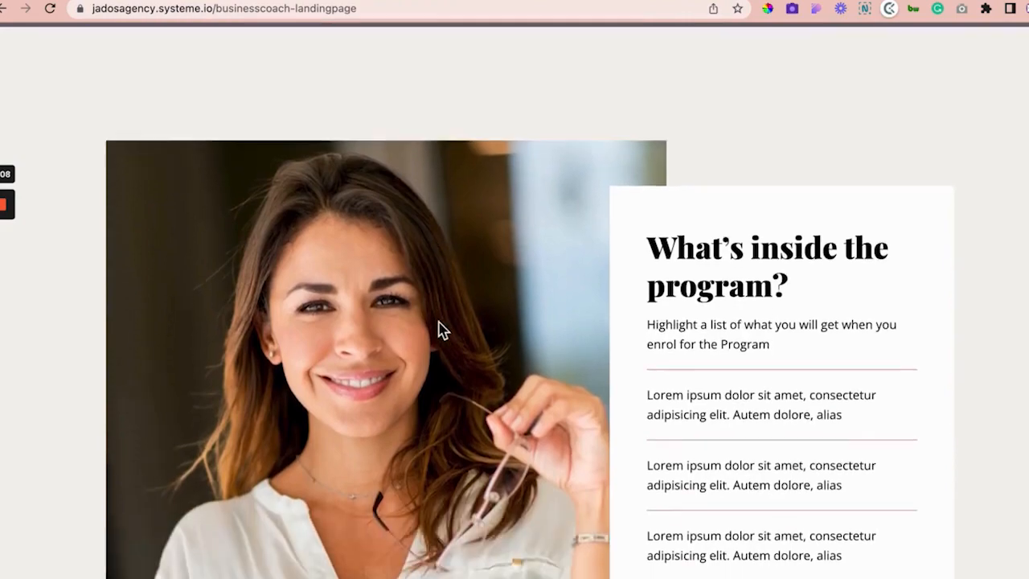
scroll(438, 326, down, 3)
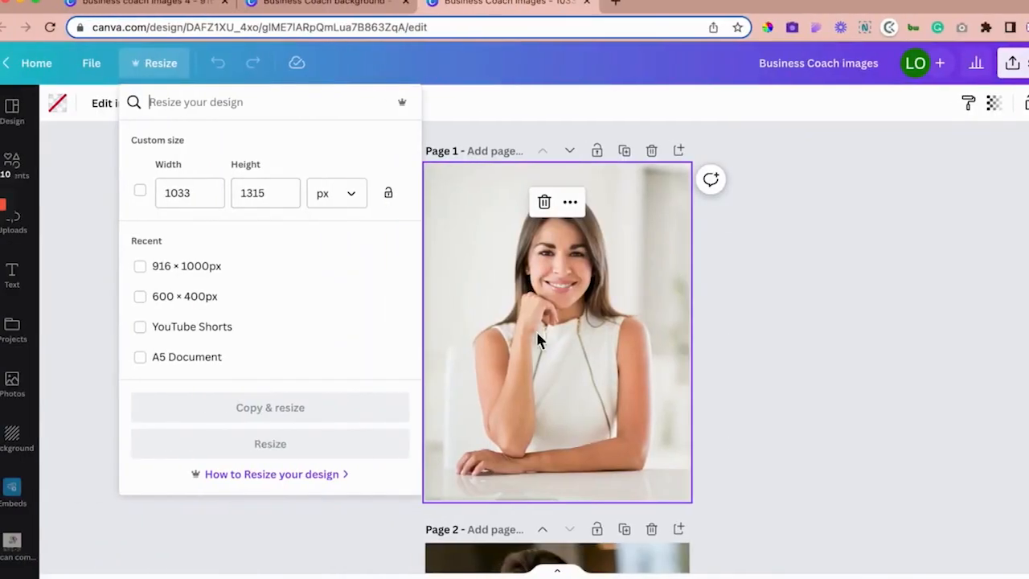
Step: Scroll down the live landing page and bring up the business coach images 4 design
scroll(535, 338, down, 5)
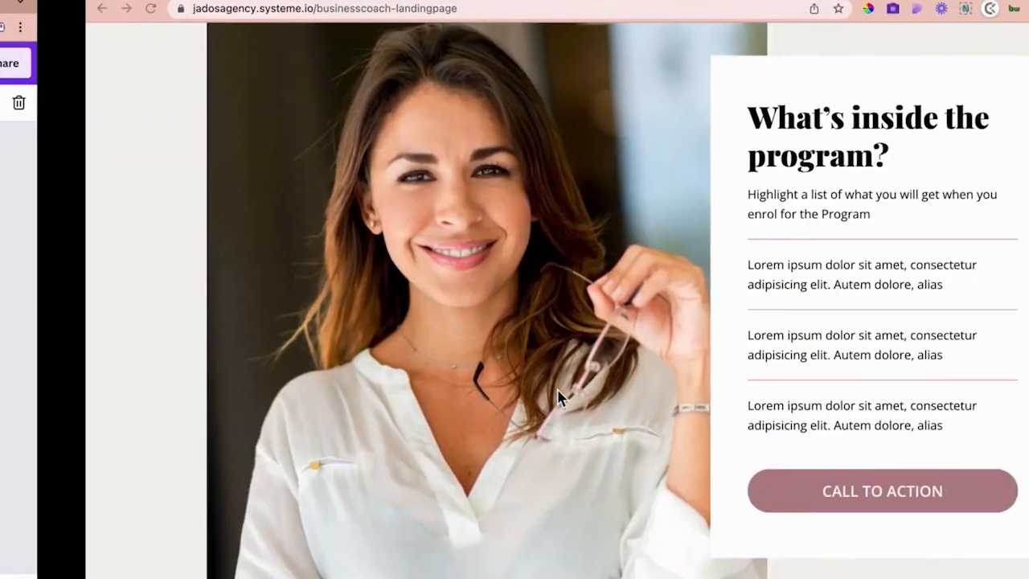
scroll(753, 271, down, 1)
scroll(754, 275, down, 9)
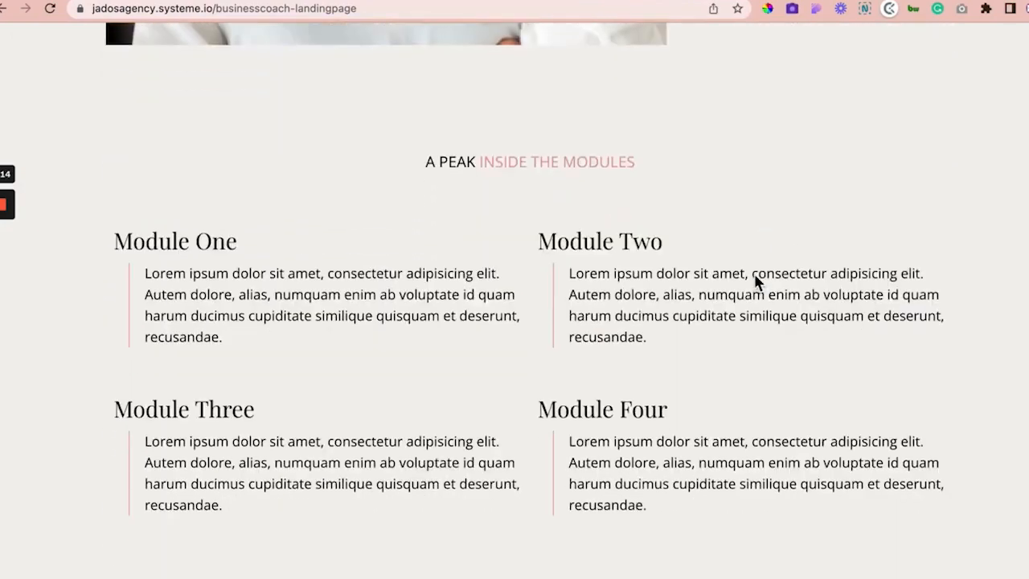
scroll(754, 275, down, 1)
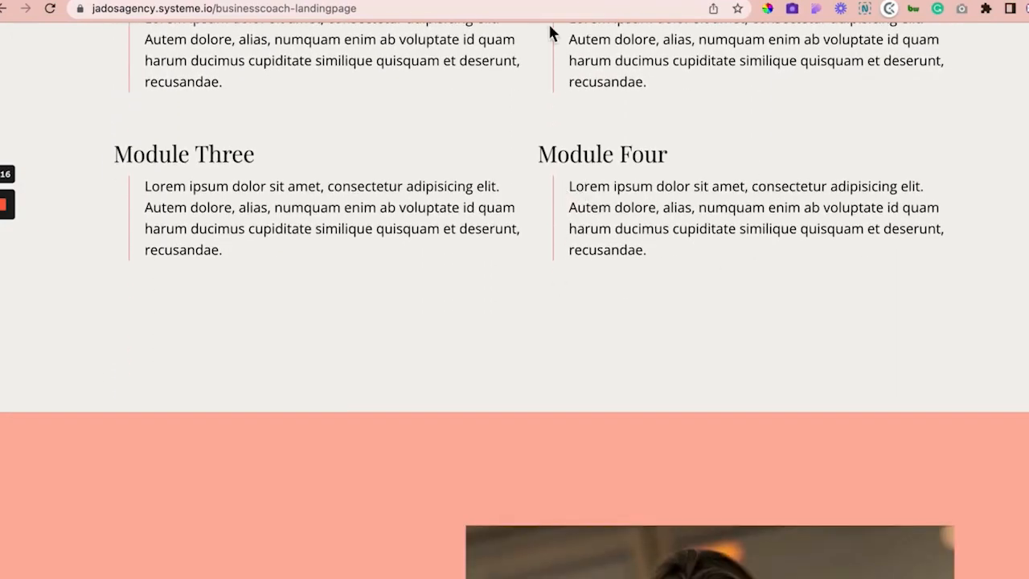
scroll(721, 277, down, 6)
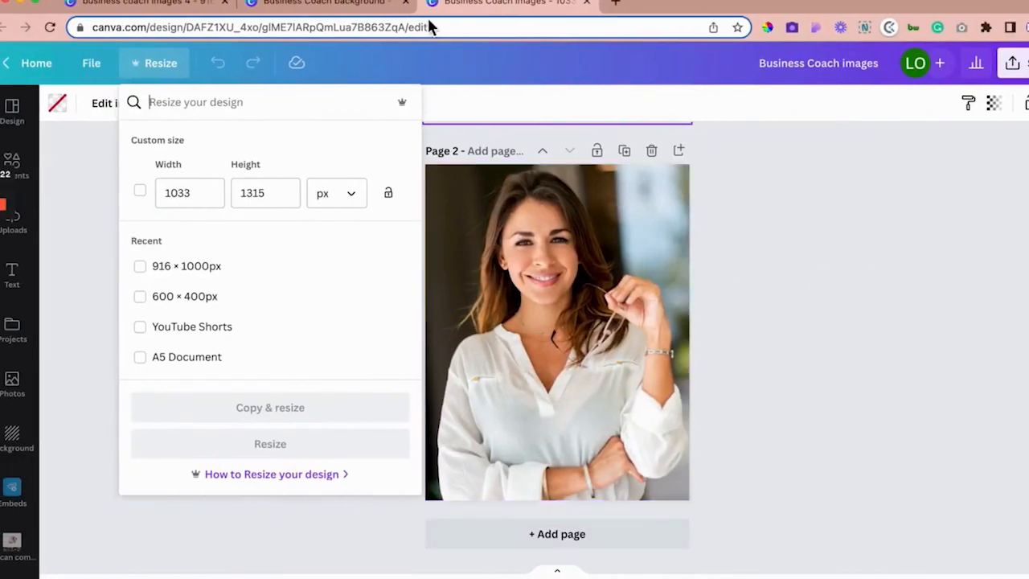
click(289, 8)
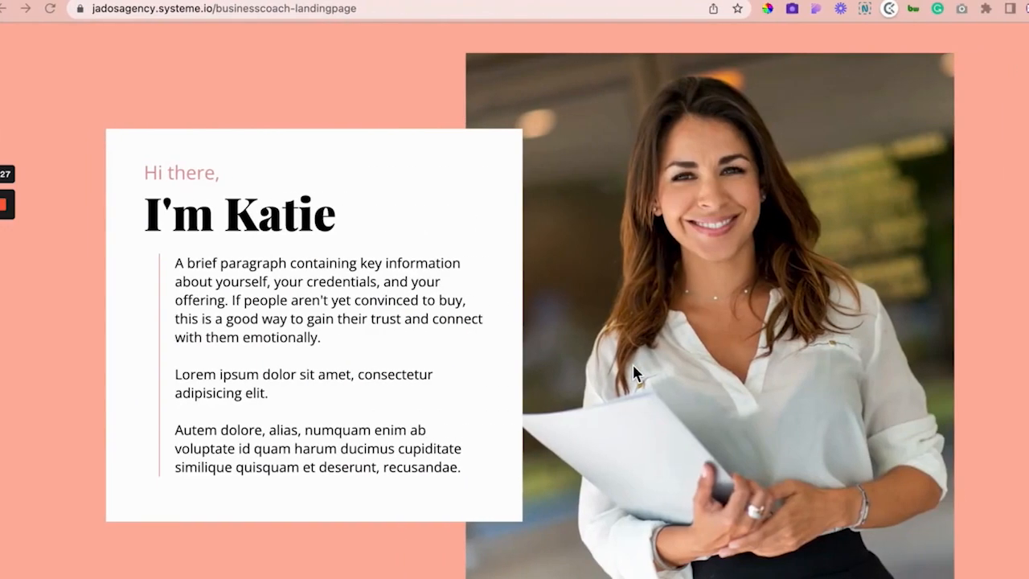
Step: Expand the first two FAQ answers, then scroll back up toward the header menu
scroll(632, 363, down, 4)
scroll(632, 372, down, 10)
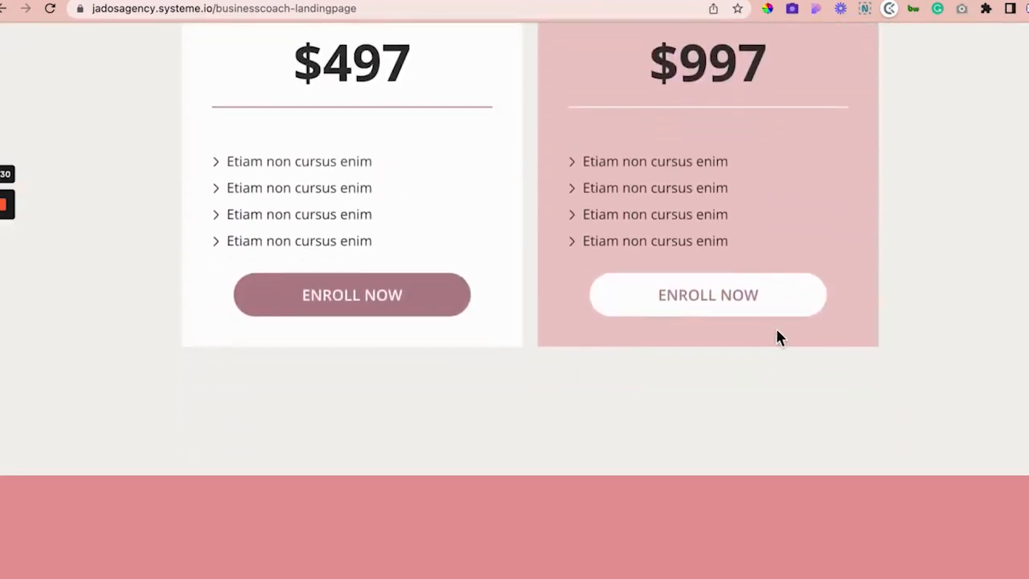
scroll(386, 255, down, 7)
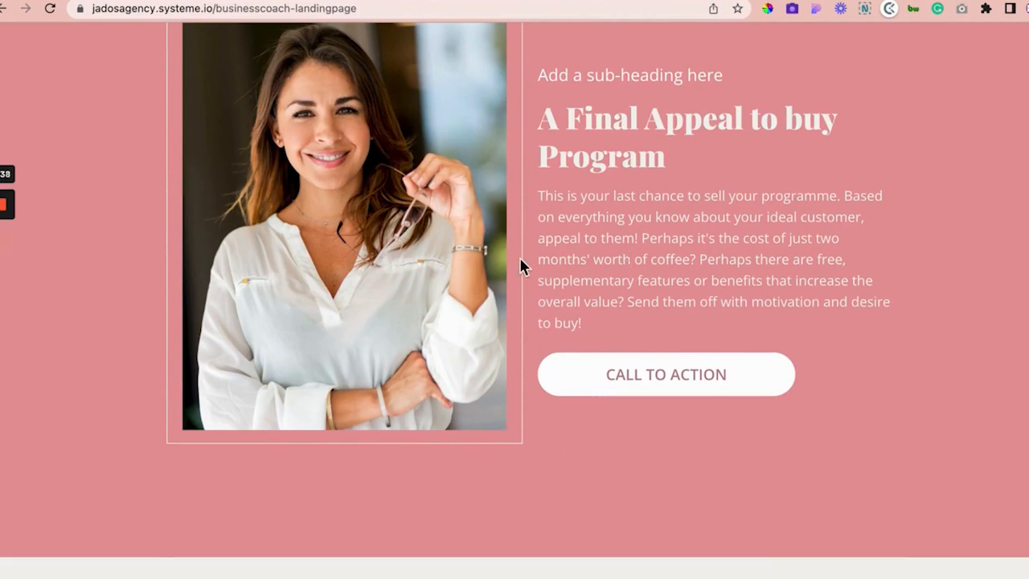
scroll(520, 265, down, 5)
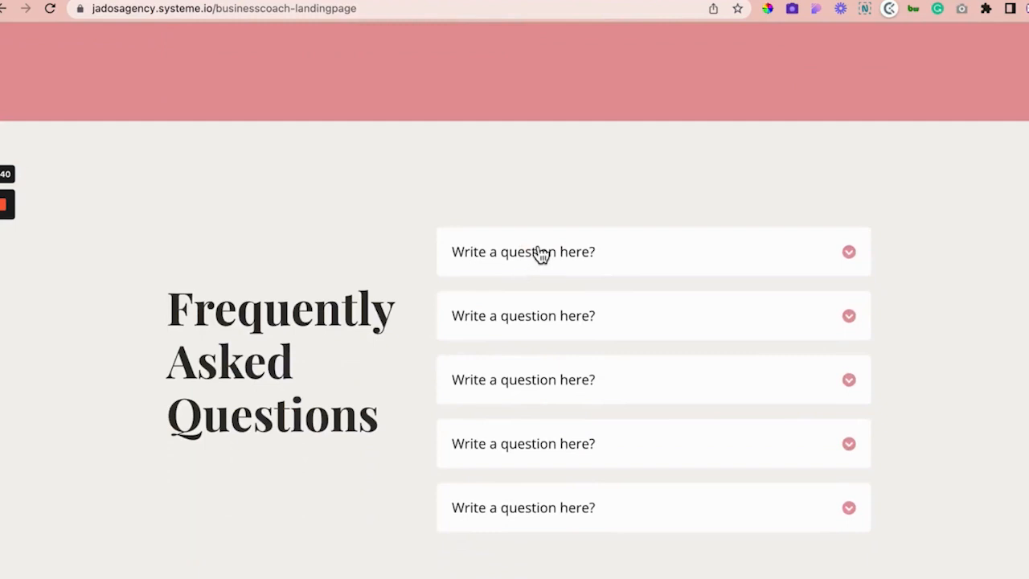
click(577, 254)
click(619, 464)
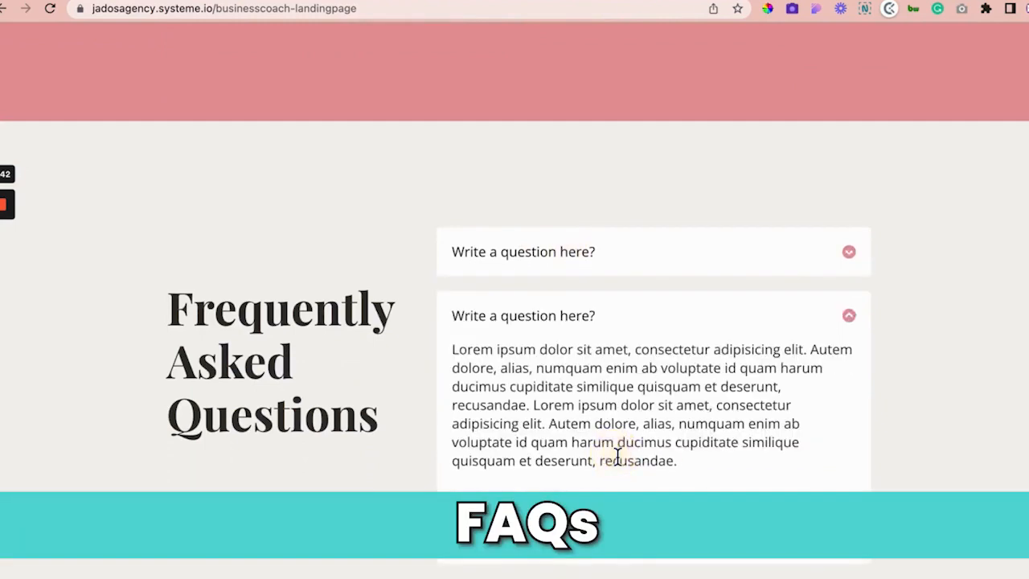
scroll(619, 464, down, 3)
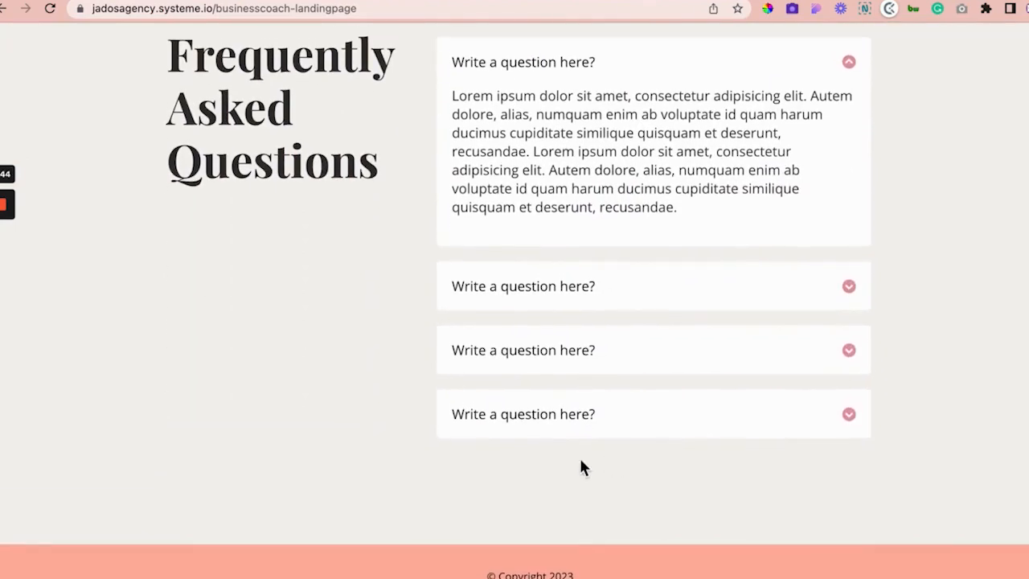
scroll(457, 547, up, 20)
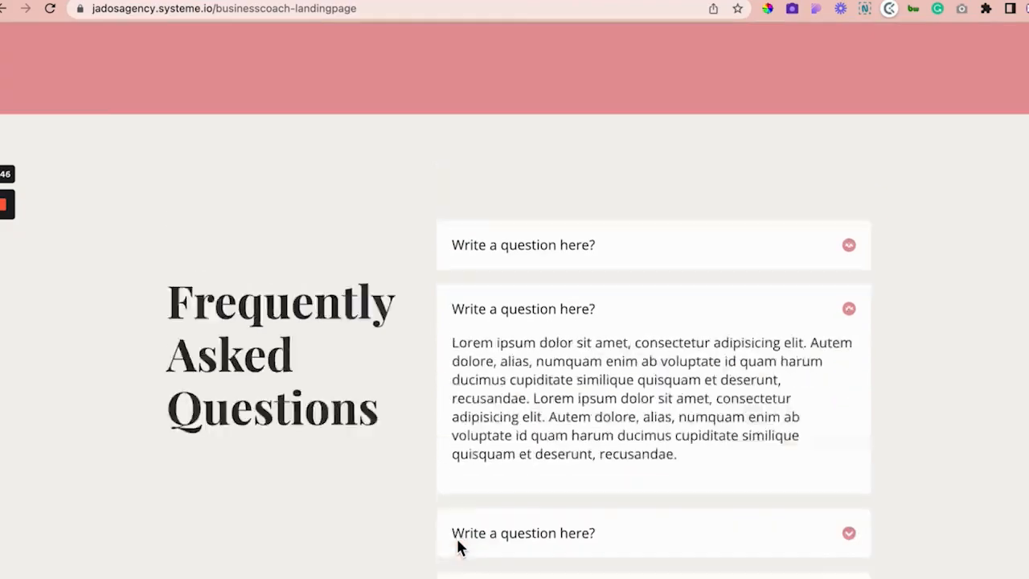
scroll(458, 547, up, 10)
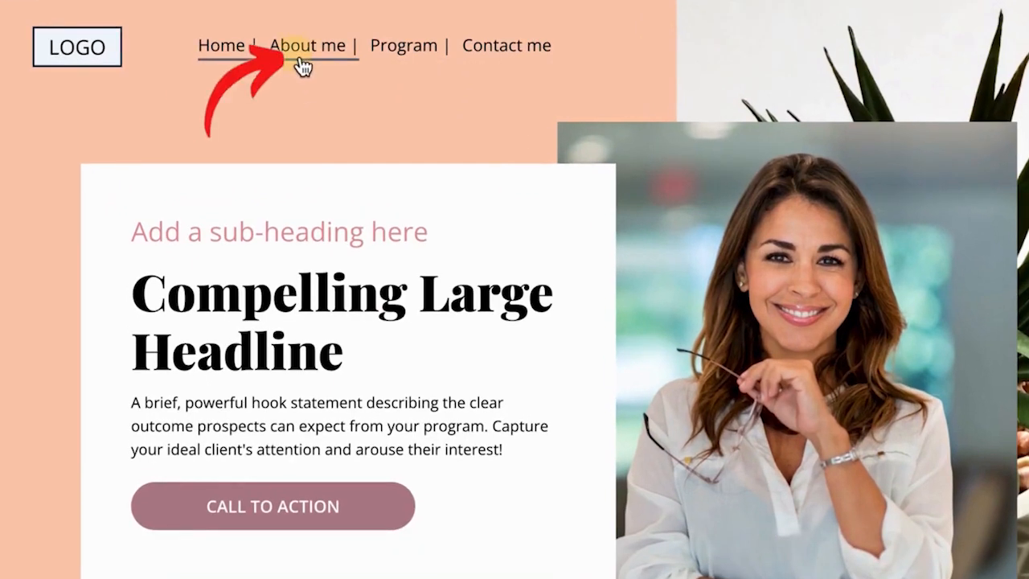
Step: Test the About me menu link on the live landing page
click(305, 64)
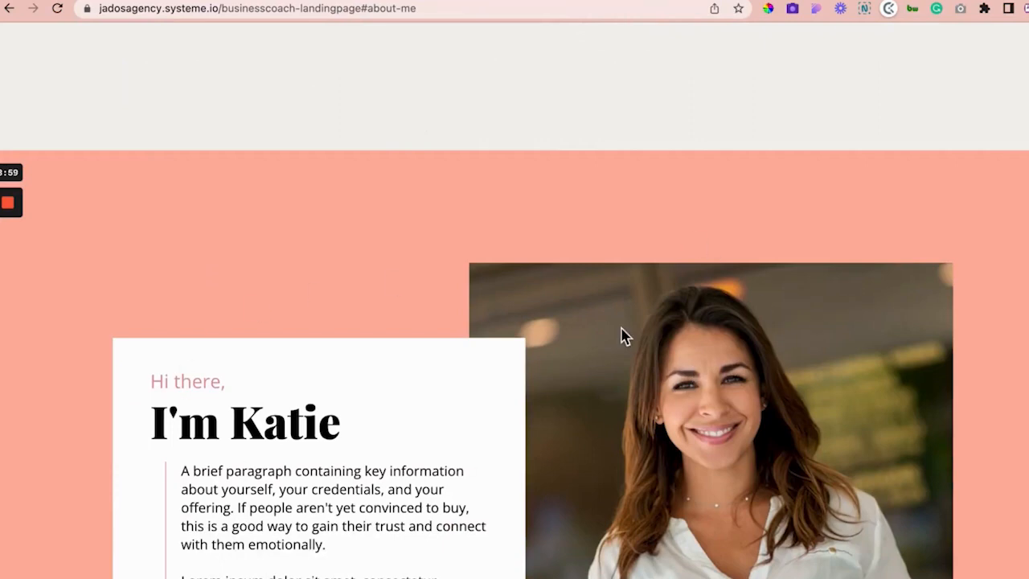
scroll(620, 328, down, 1)
click(294, 2)
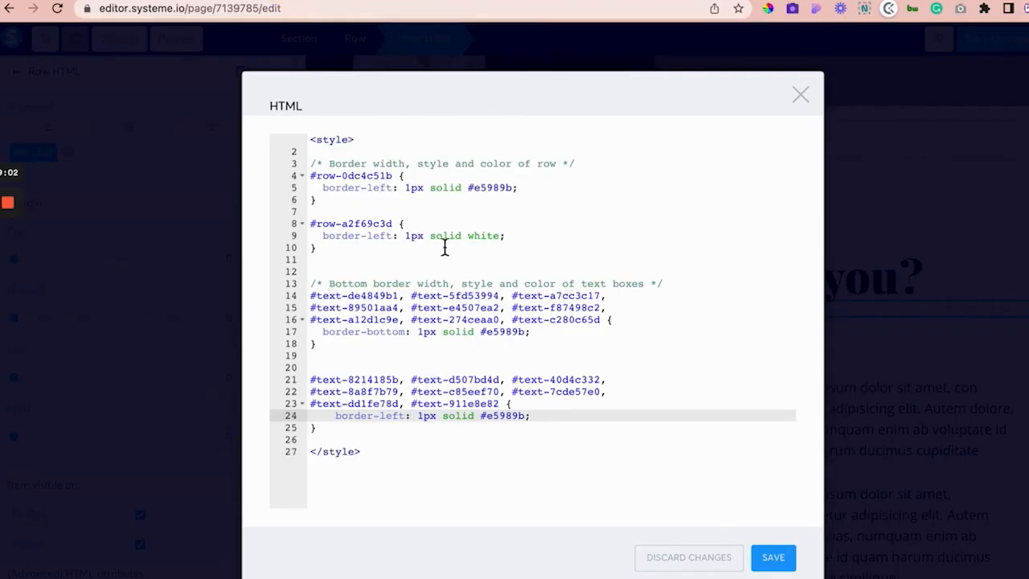
Step: Close the editor's code window and scroll to the anchor block below Module Three and Four
click(807, 105)
click(580, 354)
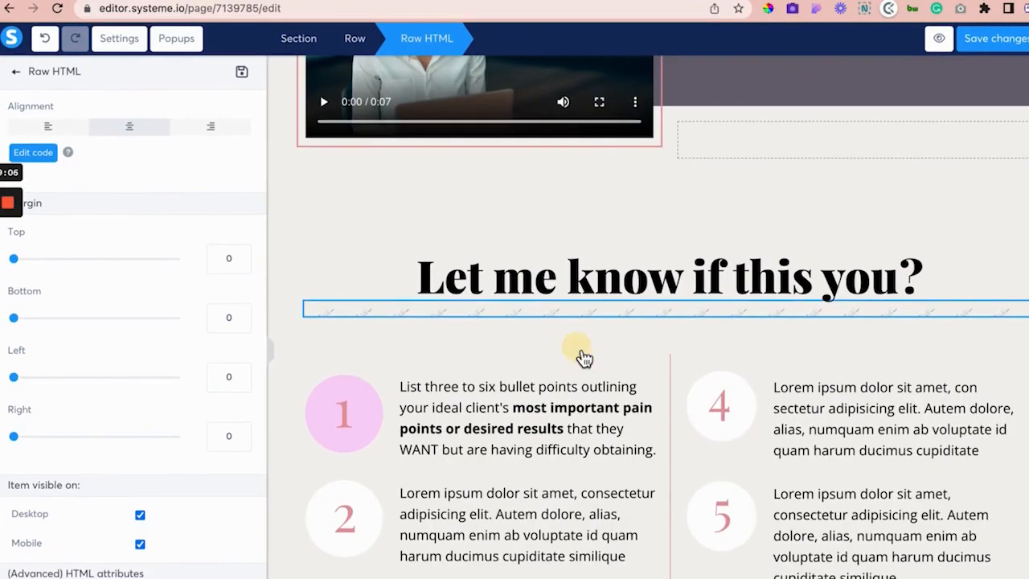
scroll(584, 358, down, 2)
scroll(583, 359, down, 15)
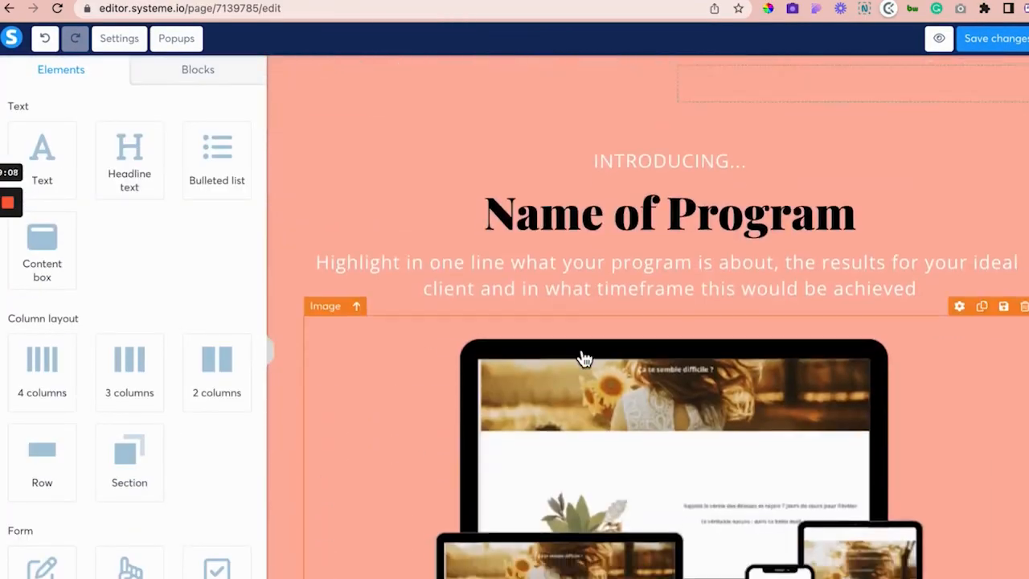
scroll(584, 359, up, 8)
scroll(583, 359, down, 12)
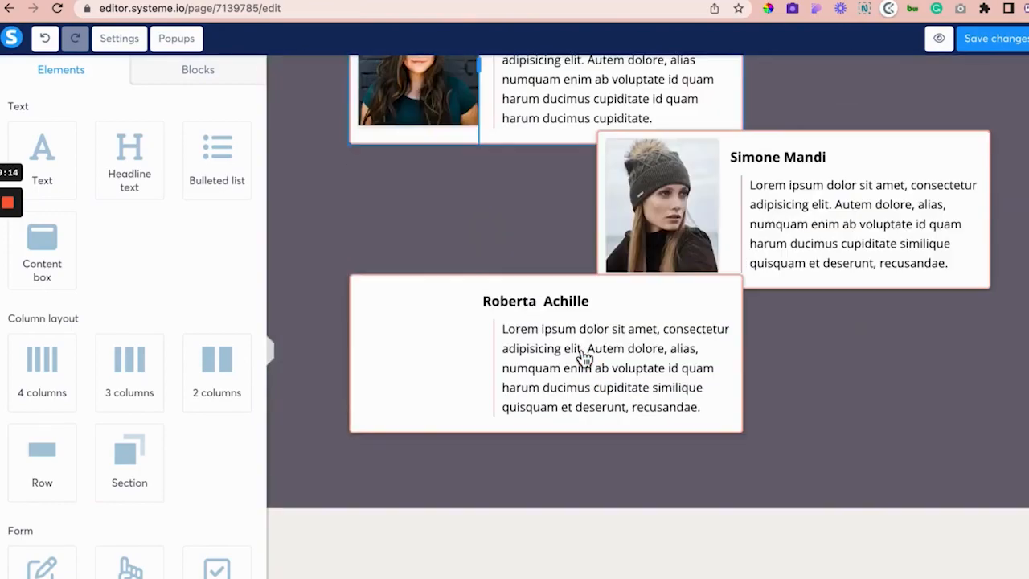
scroll(583, 358, down, 5)
scroll(584, 359, down, 10)
scroll(504, 172, up, 4)
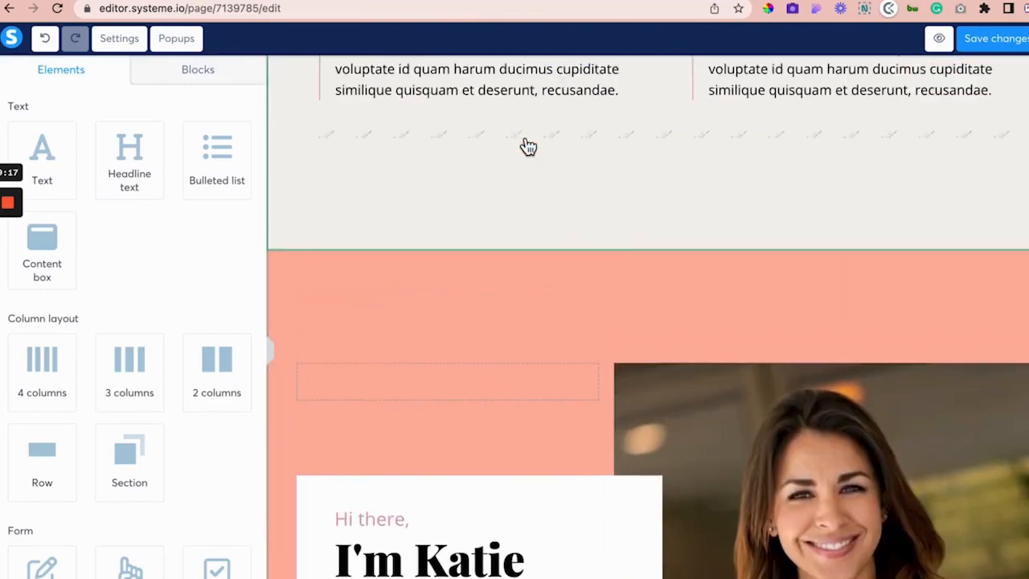
click(500, 283)
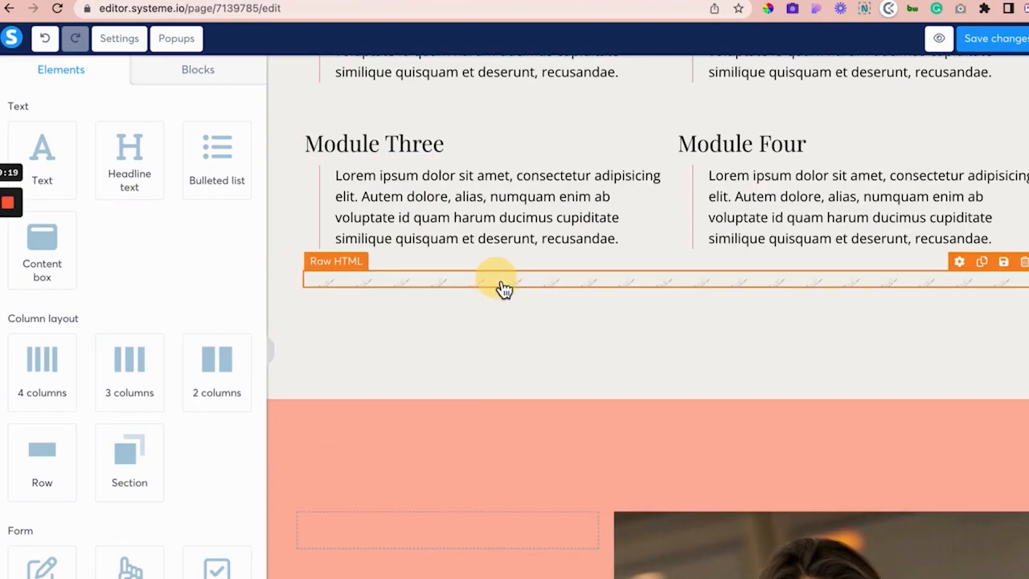
click(37, 154)
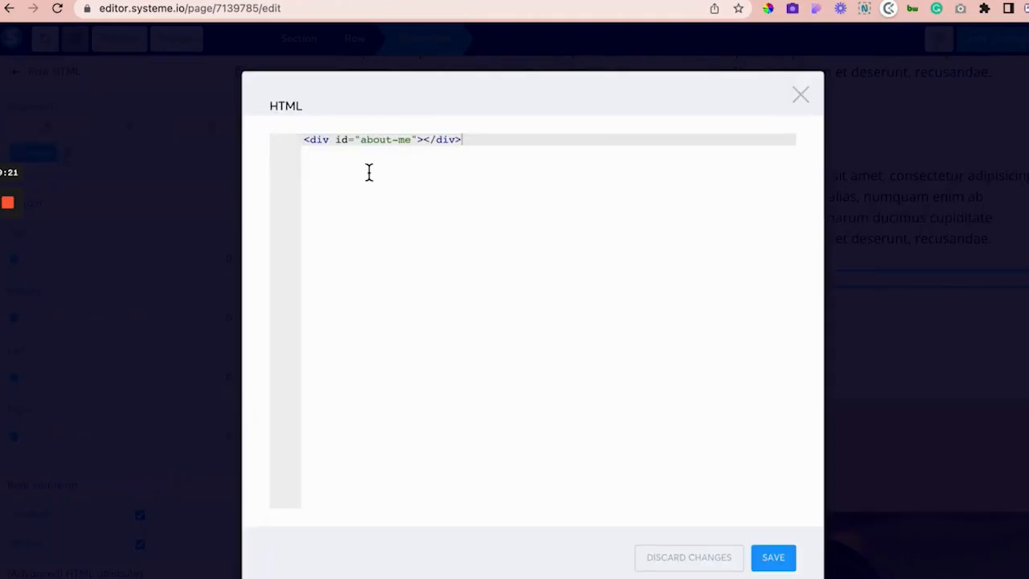
drag(361, 139, 416, 140)
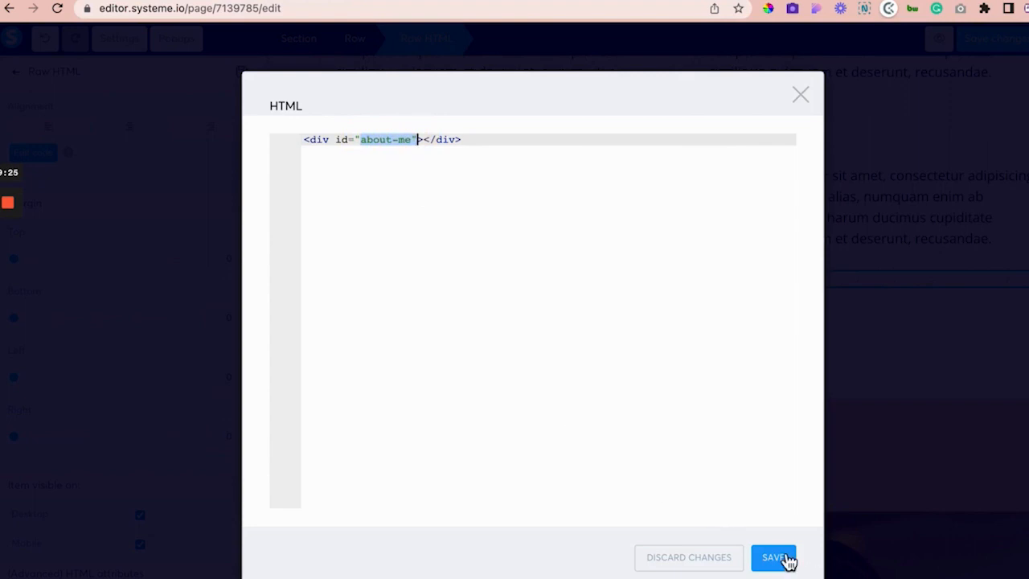
double_click(408, 140)
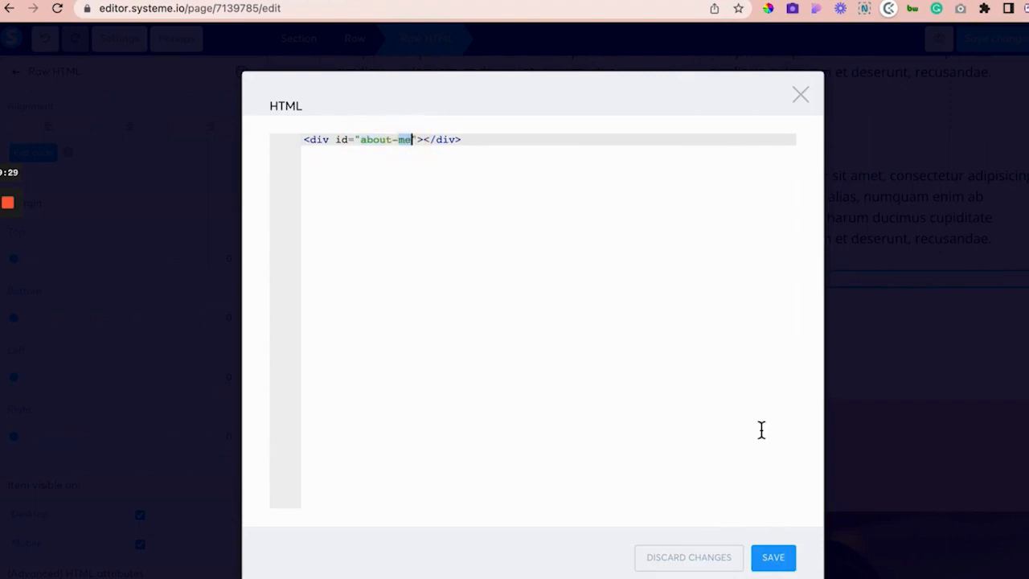
click(799, 96)
click(546, 278)
scroll(547, 281, up, 20)
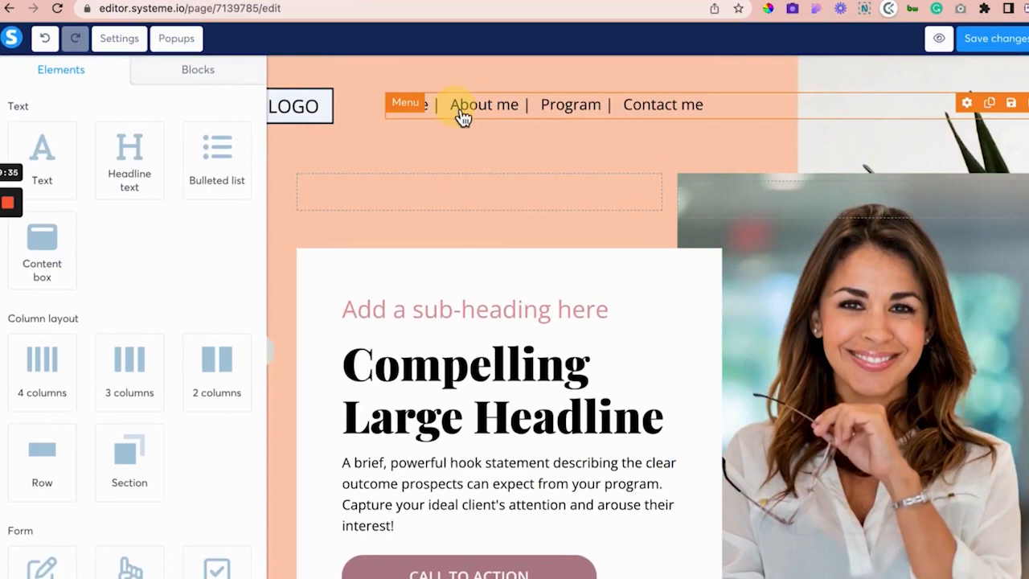
Step: Check that the menu's Program item links to the #program anchor
click(463, 116)
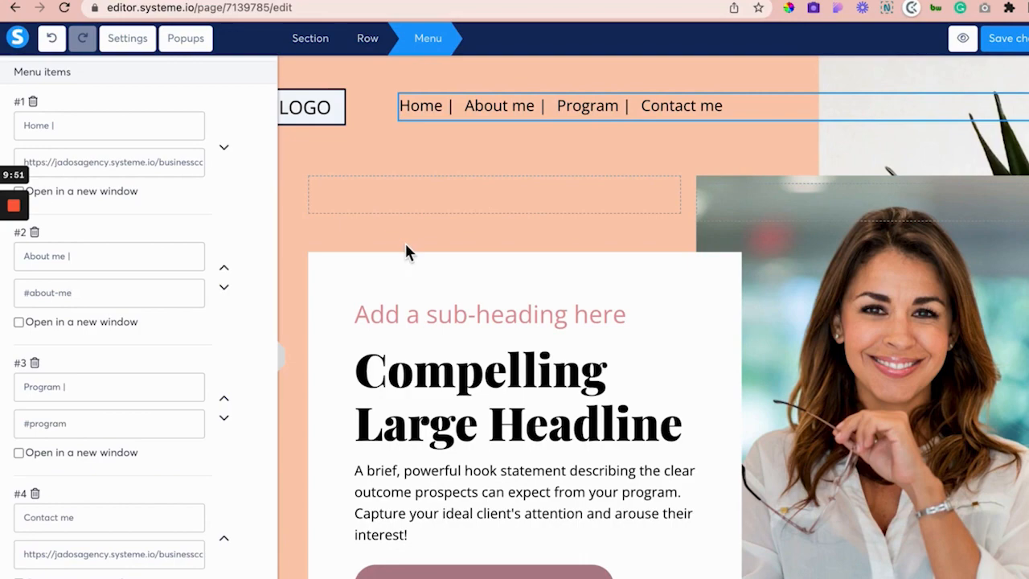
click(654, 246)
scroll(656, 247, down, 3)
scroll(652, 248, down, 10)
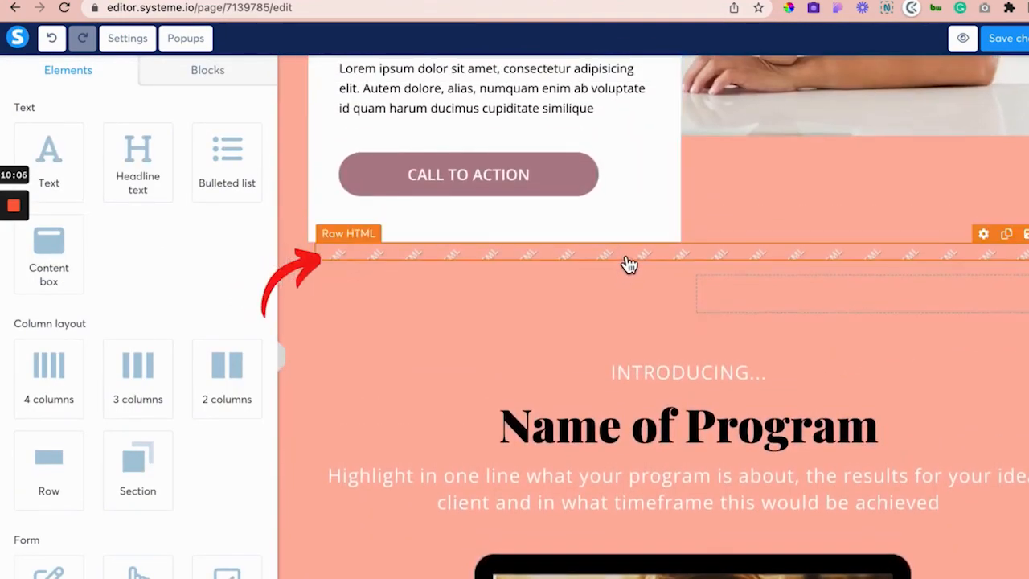
Step: Inspect the program anchor's code below the hero CTA, then reopen the menu settings
click(627, 261)
click(41, 155)
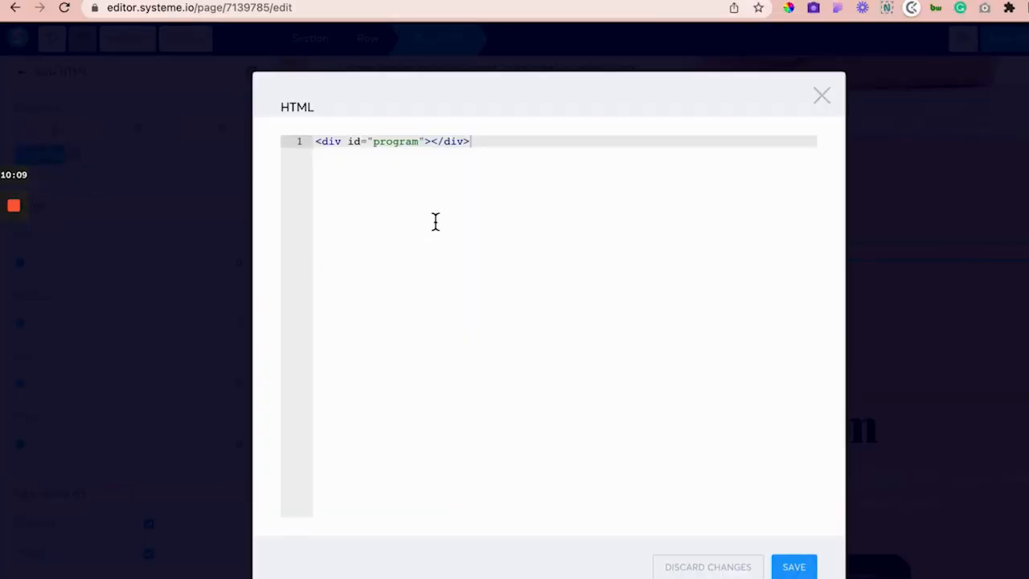
click(821, 95)
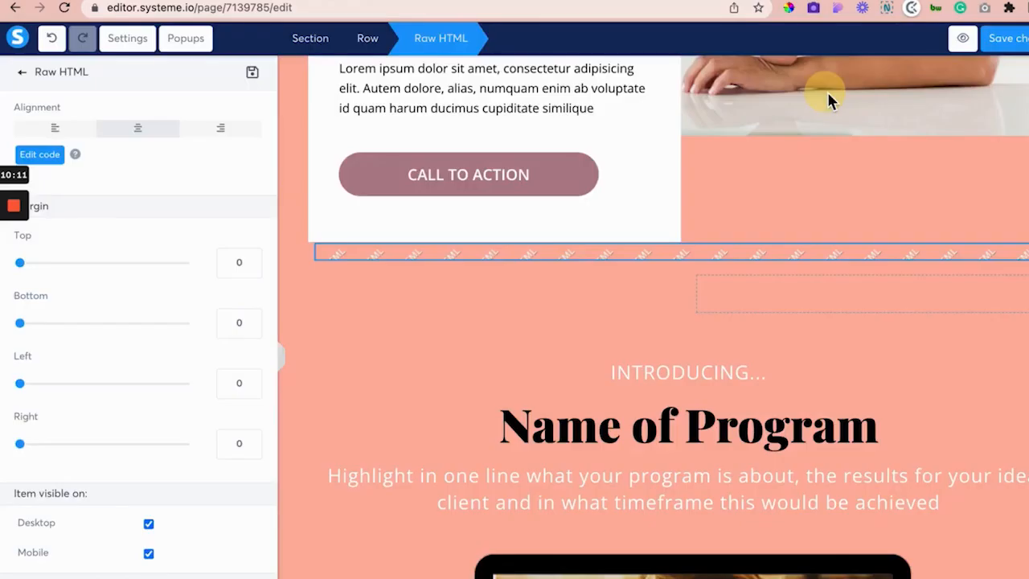
click(696, 191)
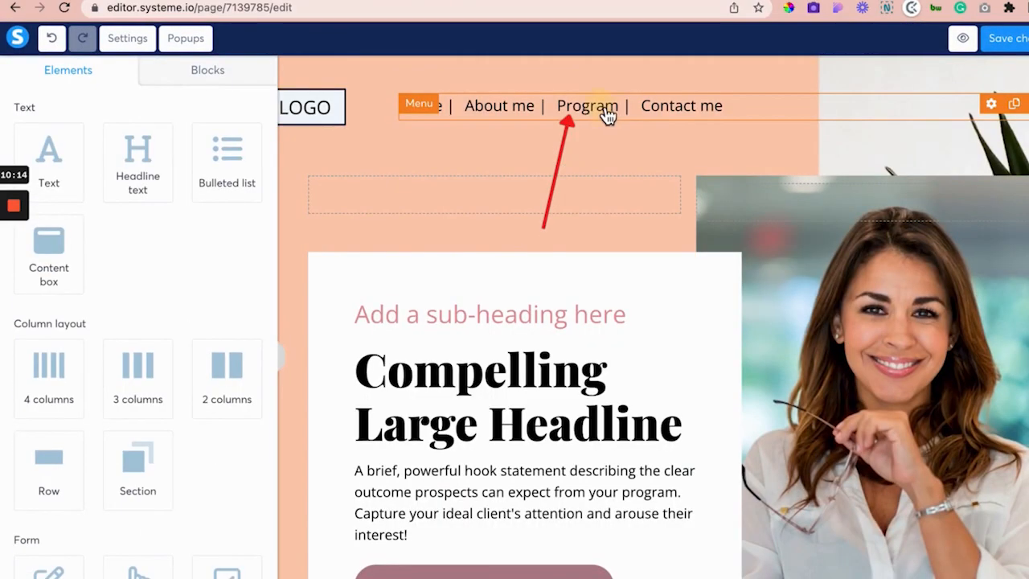
click(501, 119)
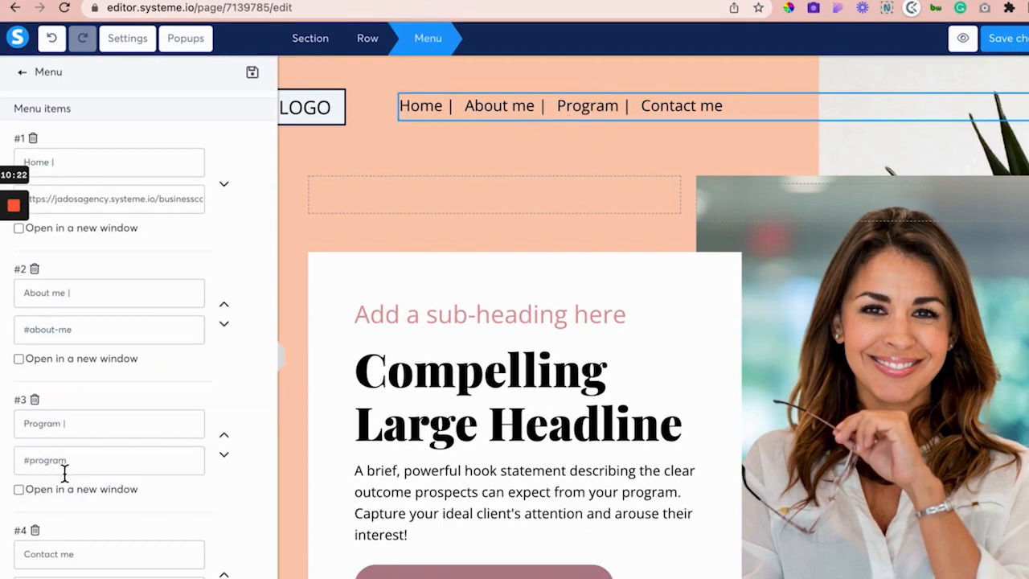
Step: On the live page, test the Program link's jump, then open the Contact me page
click(169, 1)
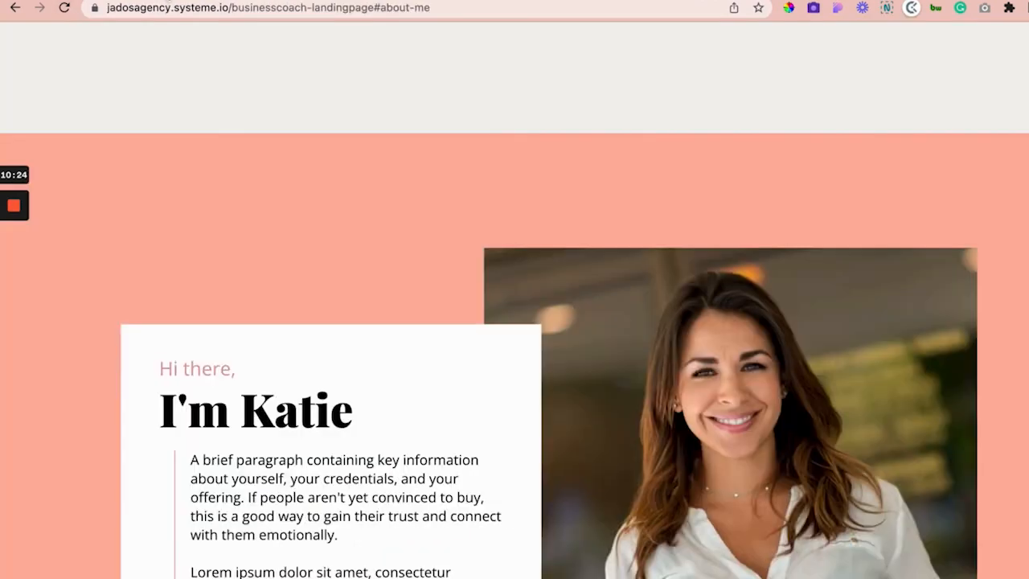
scroll(446, 127, up, 20)
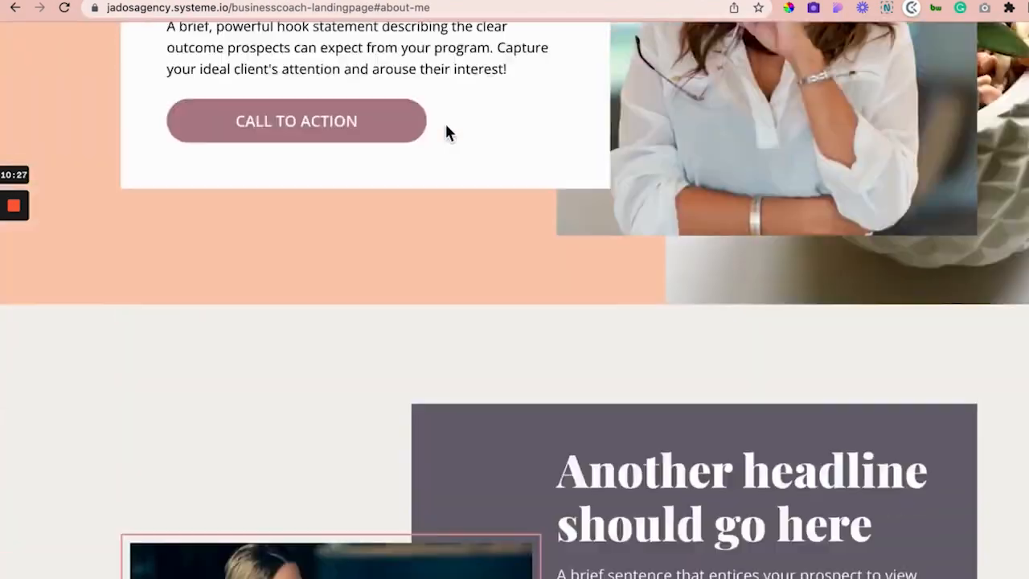
scroll(446, 131, up, 5)
click(425, 76)
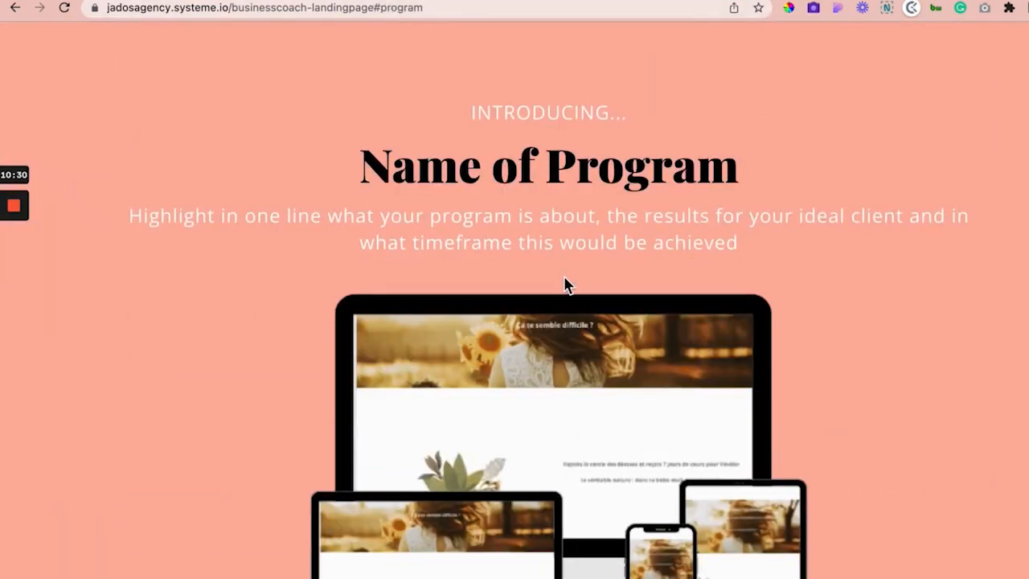
scroll(563, 276, up, 10)
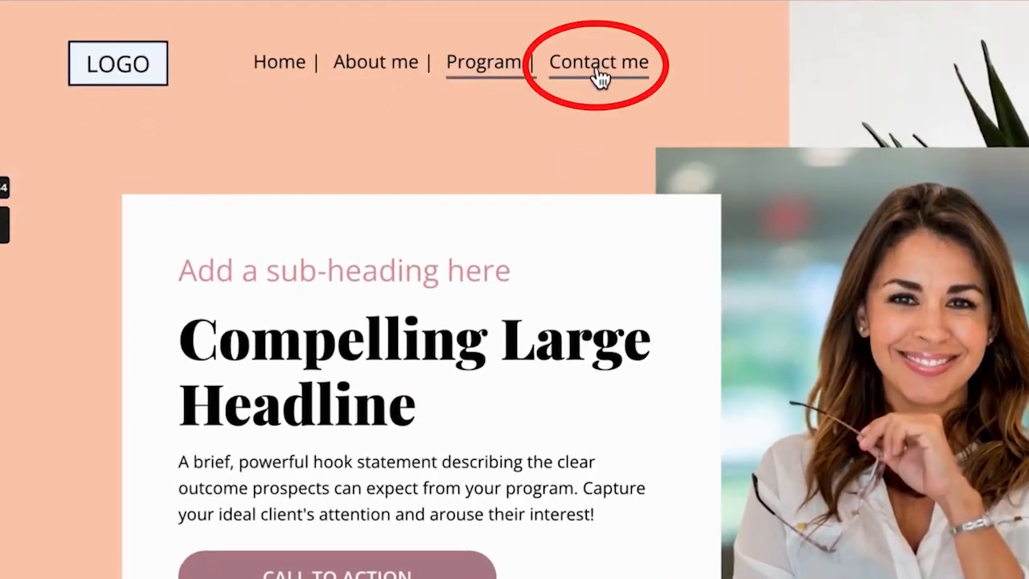
click(599, 78)
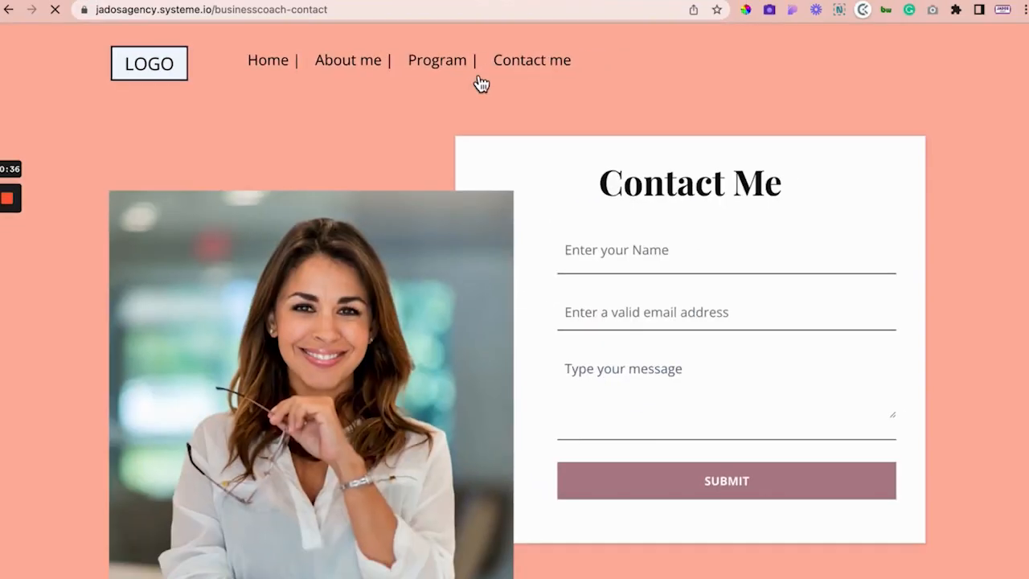
Step: Review the live Contact Me page and its social icons, then return to the editor
scroll(475, 243, down, 2)
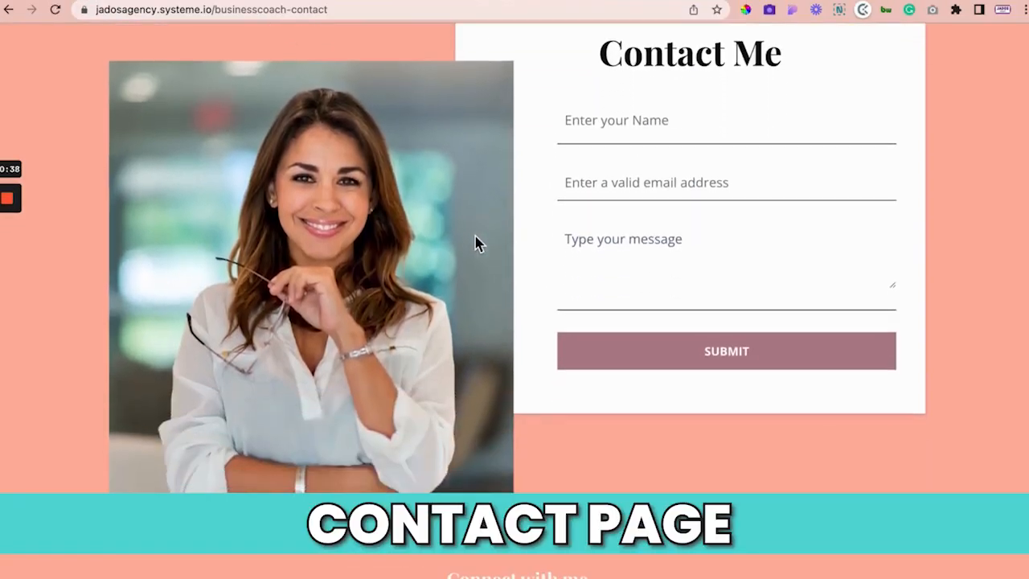
scroll(313, 221, down, 3)
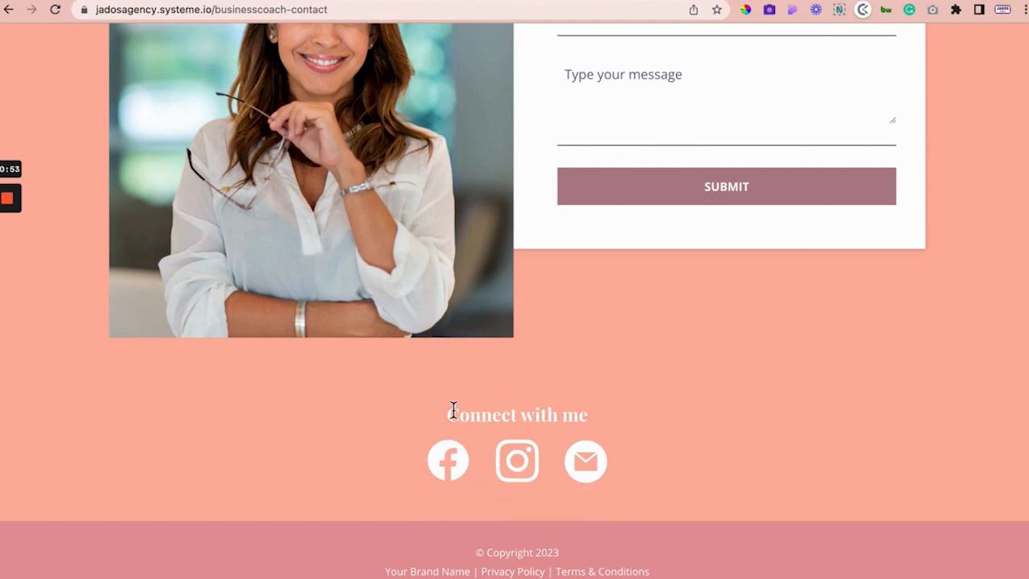
scroll(249, 222, up, 15)
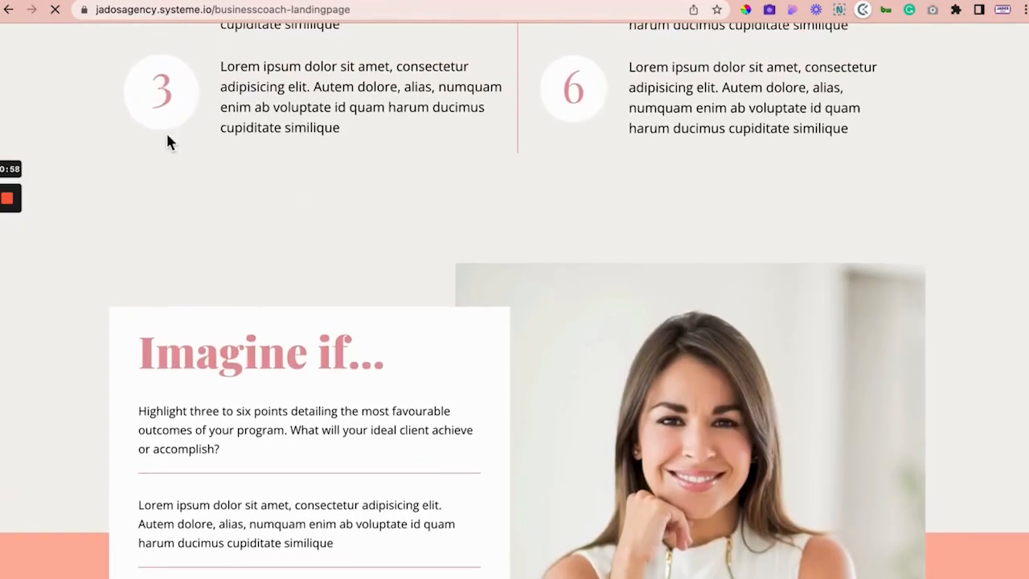
scroll(370, 96, up, 10)
click(480, 69)
scroll(584, 340, down, 4)
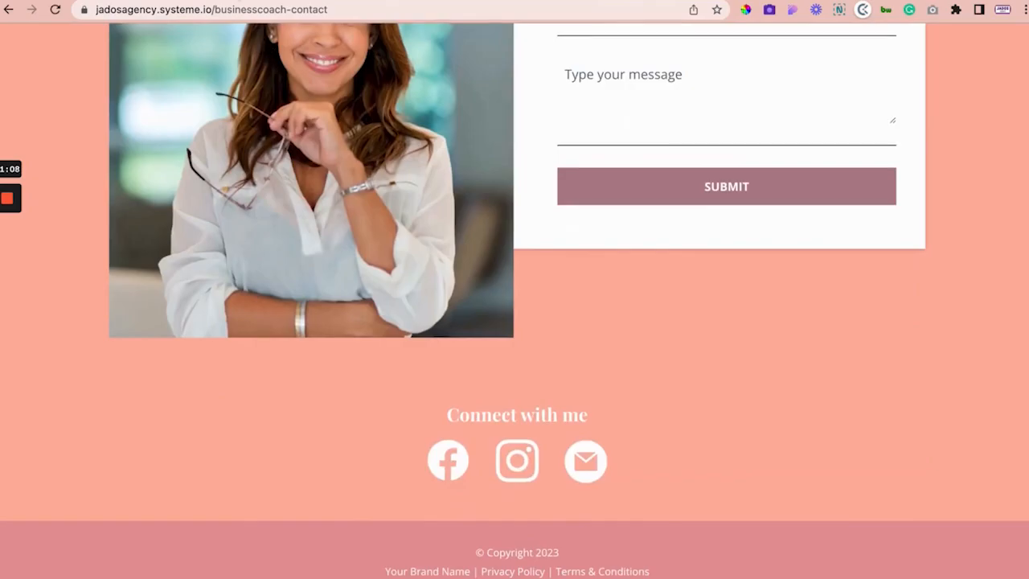
click(595, 1)
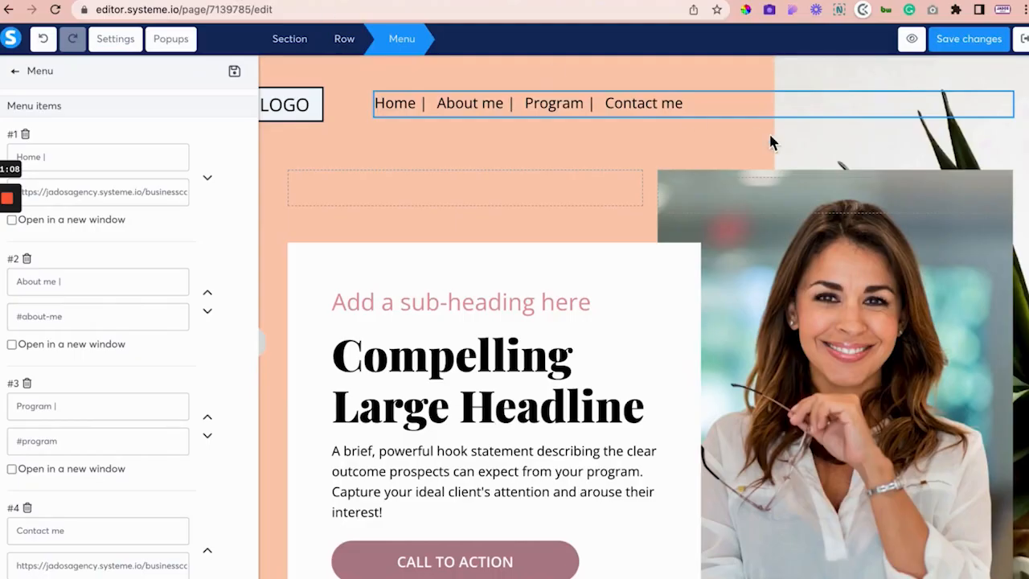
Step: Exit the landing page editor without saving and confirm leaving
click(1022, 45)
click(490, 356)
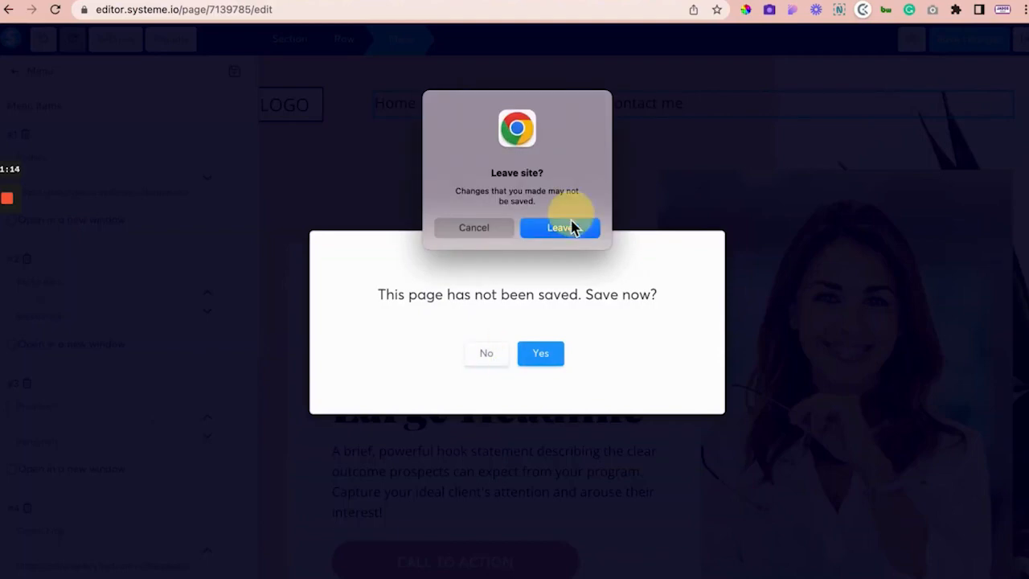
click(574, 226)
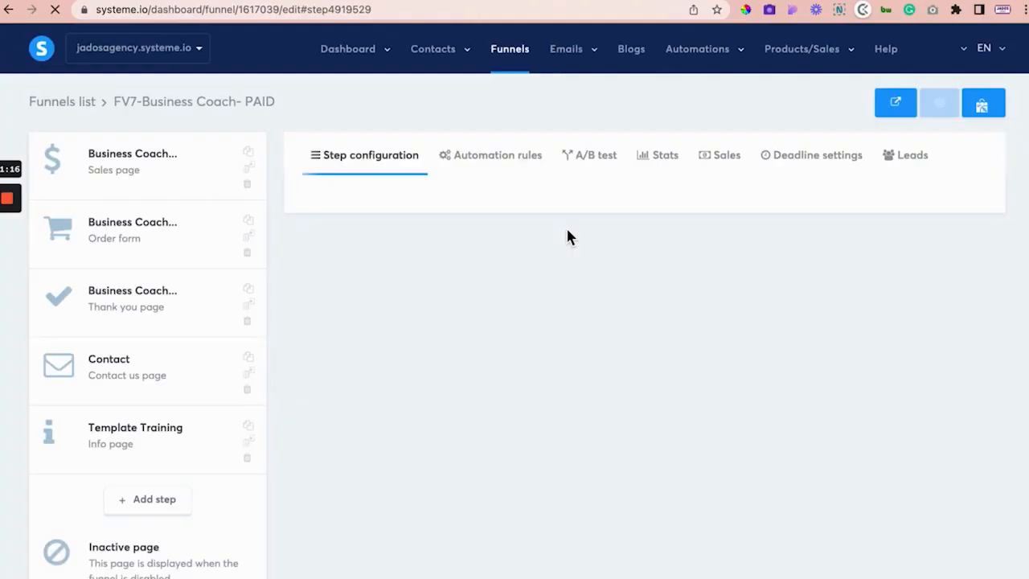
Step: Open the funnel's Contact step page in the editor
click(119, 363)
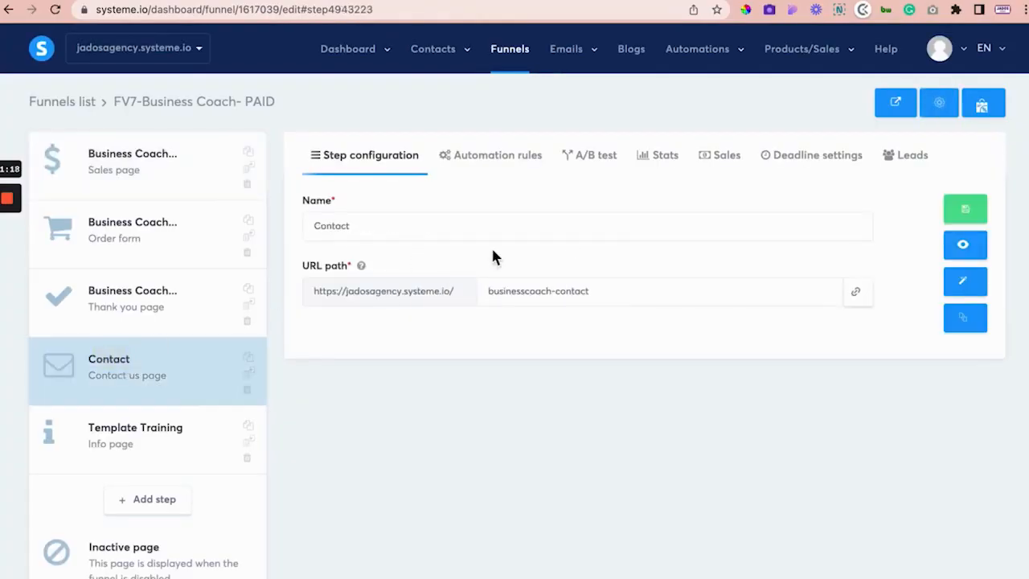
click(964, 293)
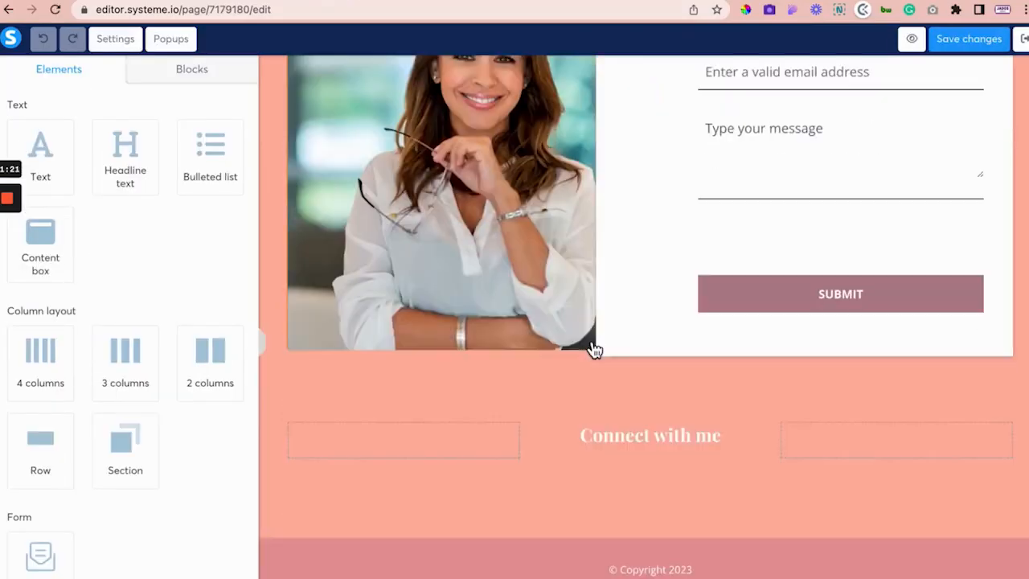
scroll(593, 349, down, 1)
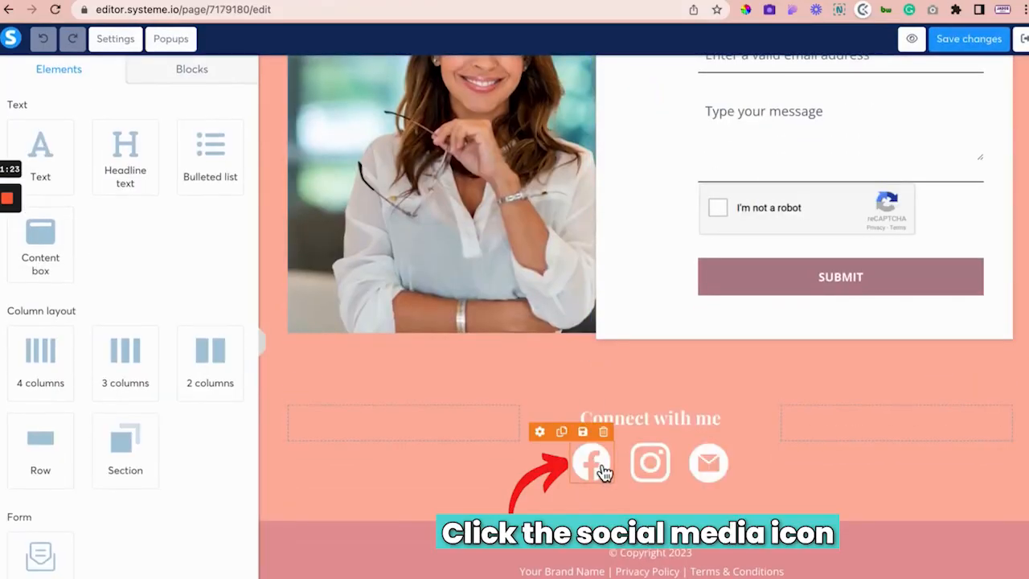
click(603, 471)
scroll(94, 386, down, 4)
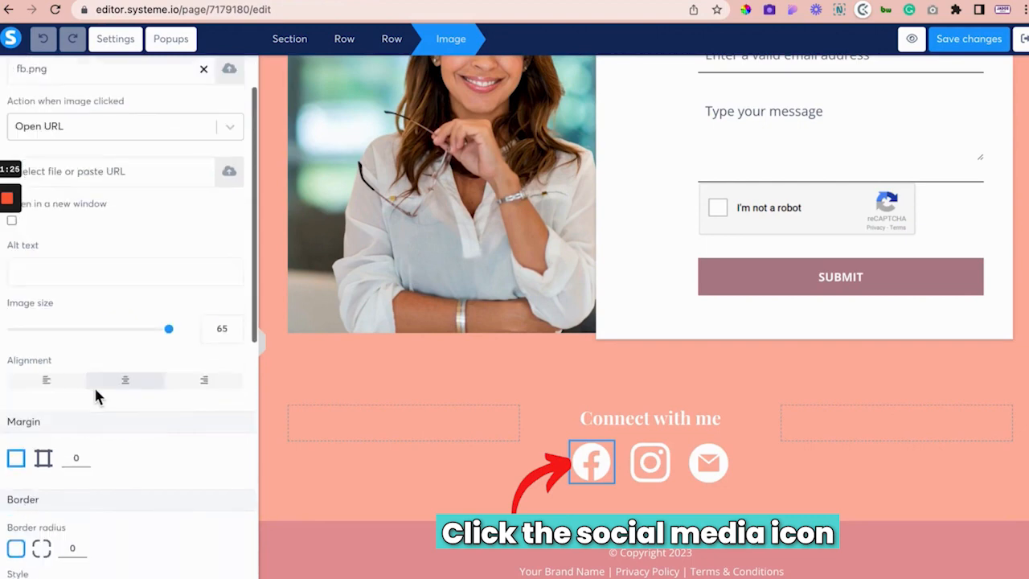
scroll(111, 201, up, 1)
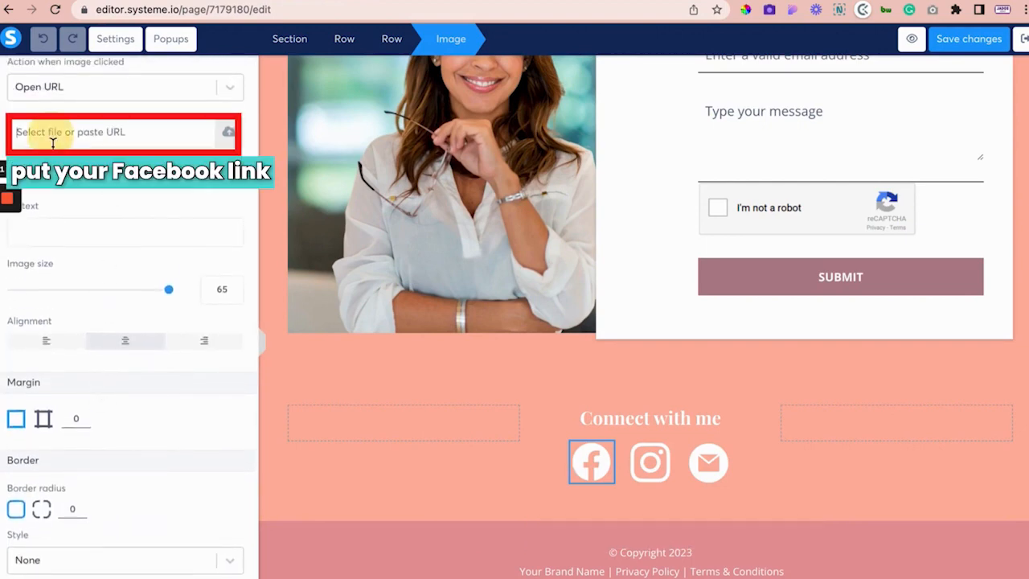
scroll(134, 144, up, 3)
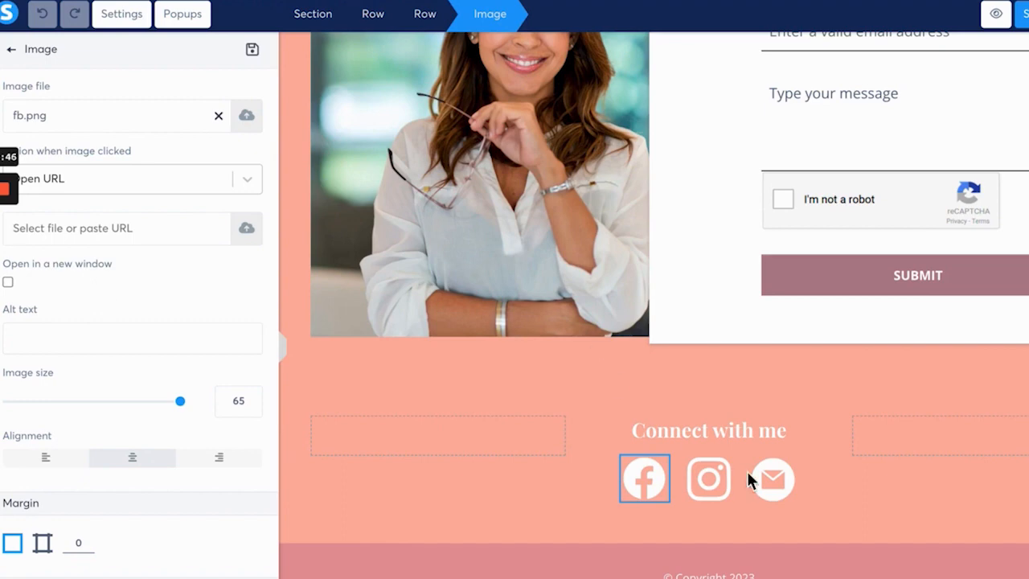
click(725, 378)
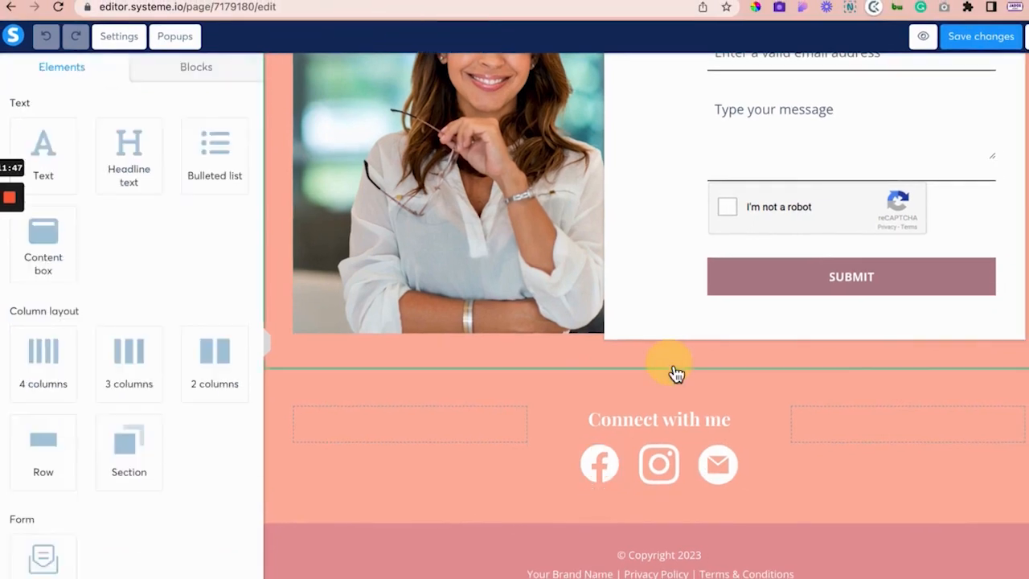
scroll(676, 374, up, 5)
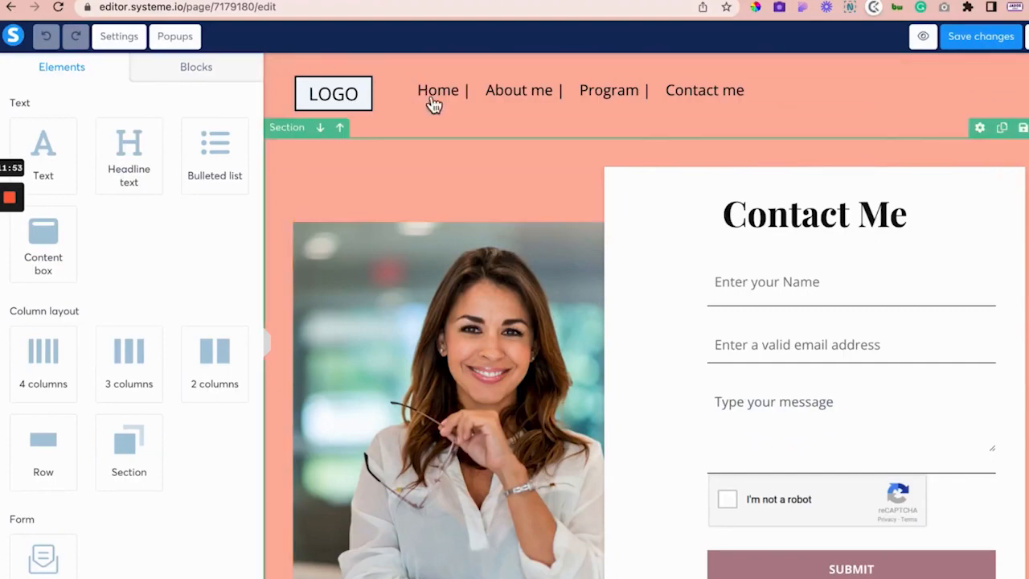
click(113, 1)
Step: Follow the contact page's Home link and scroll through the live landing page
scroll(441, 345, up, 4)
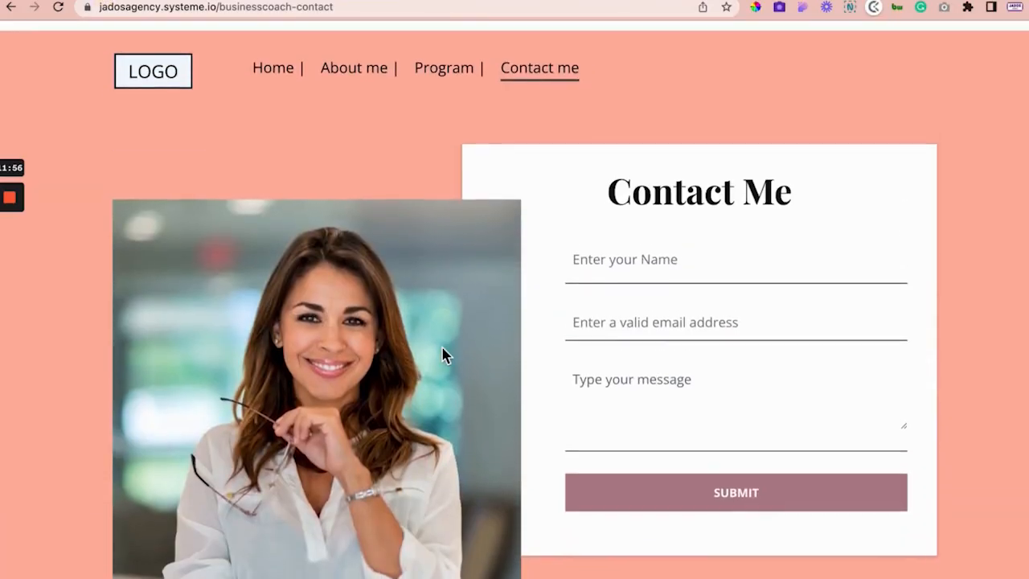
click(273, 56)
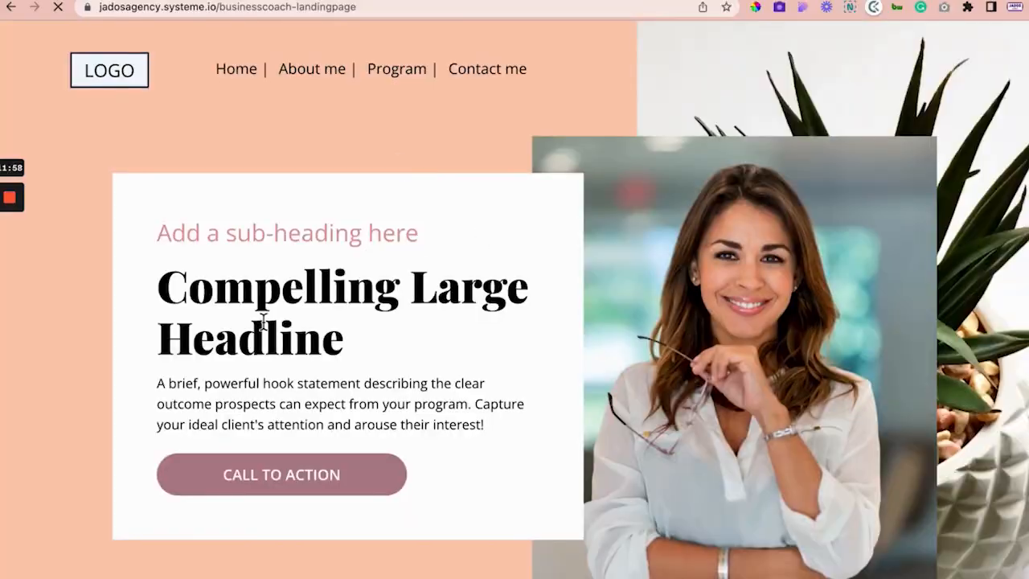
scroll(287, 386, down, 4)
scroll(287, 392, down, 20)
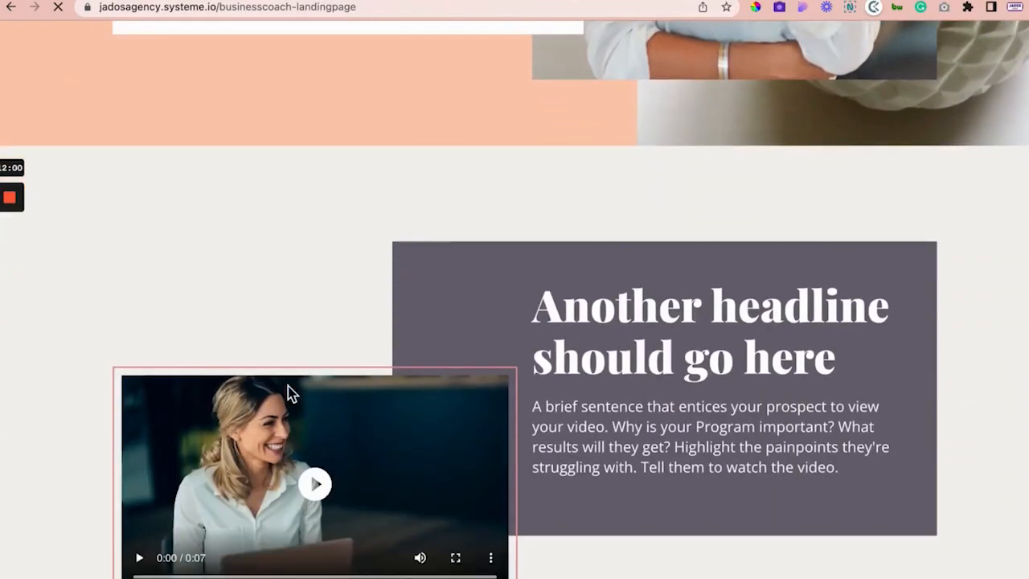
scroll(290, 392, down, 20)
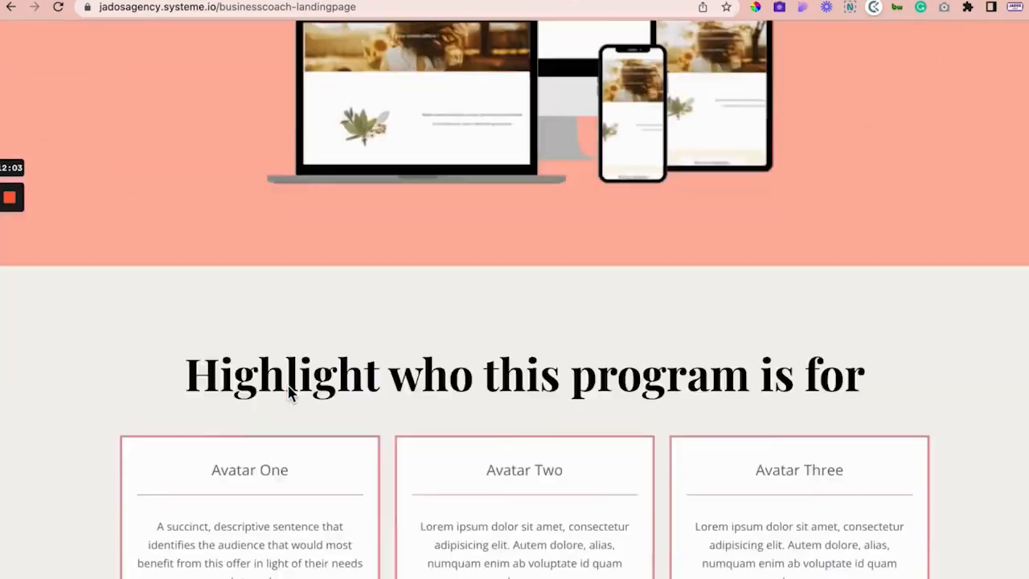
scroll(289, 392, down, 5)
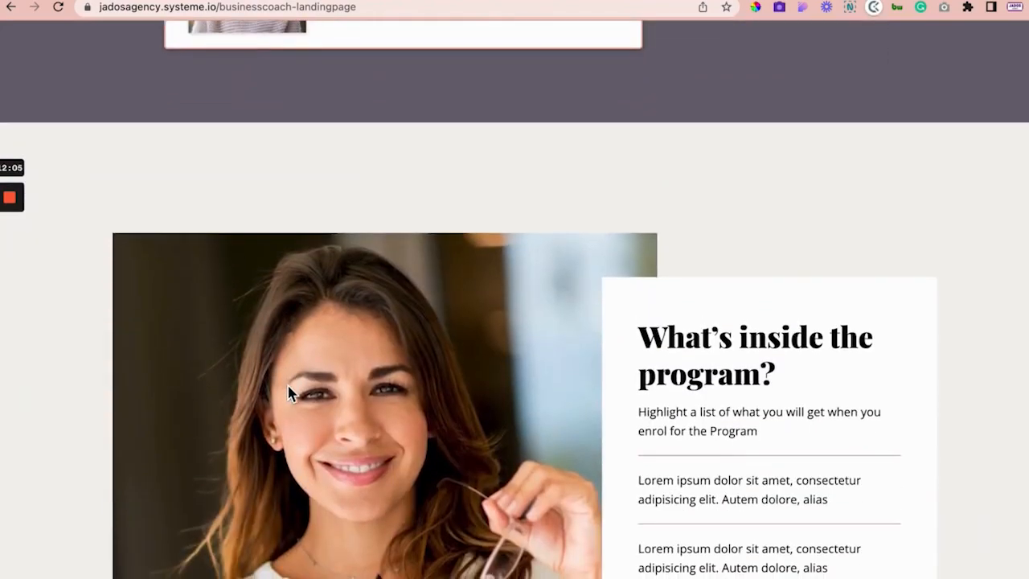
scroll(290, 392, up, 20)
scroll(289, 392, up, 15)
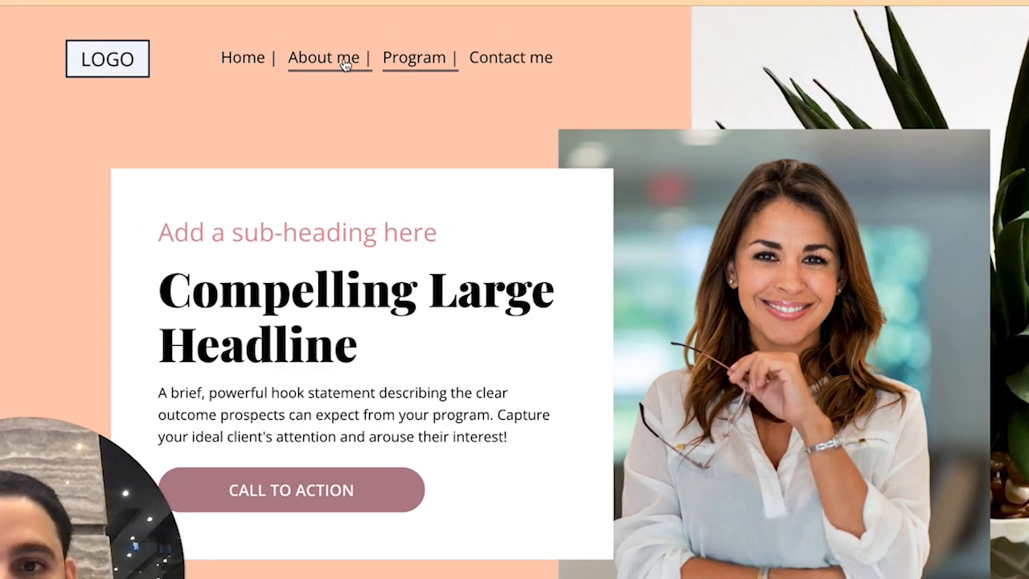
Step: Use the live page's About me menu link to jump to the #about-me anchored section
click(344, 64)
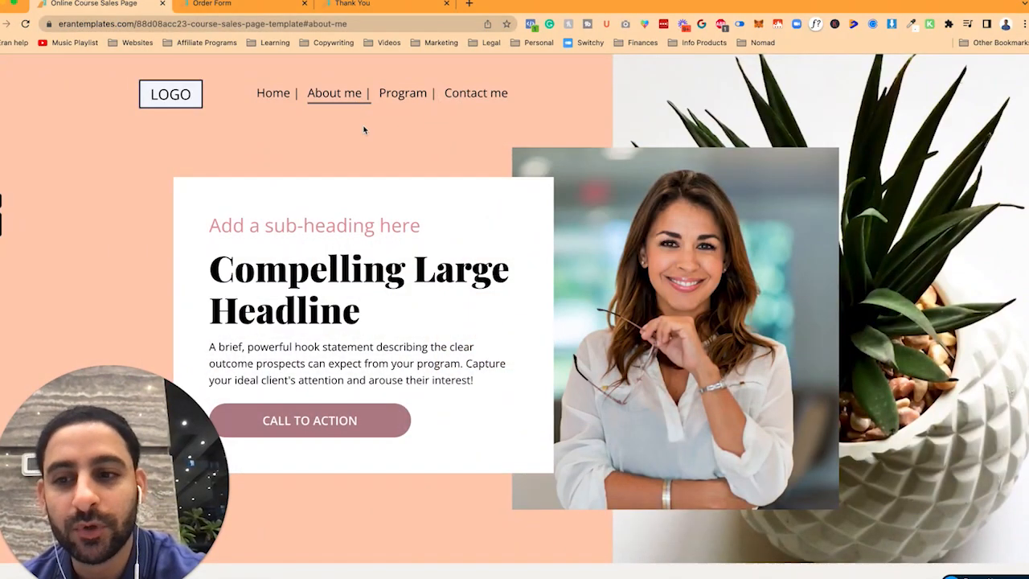
scroll(469, 268, down, 15)
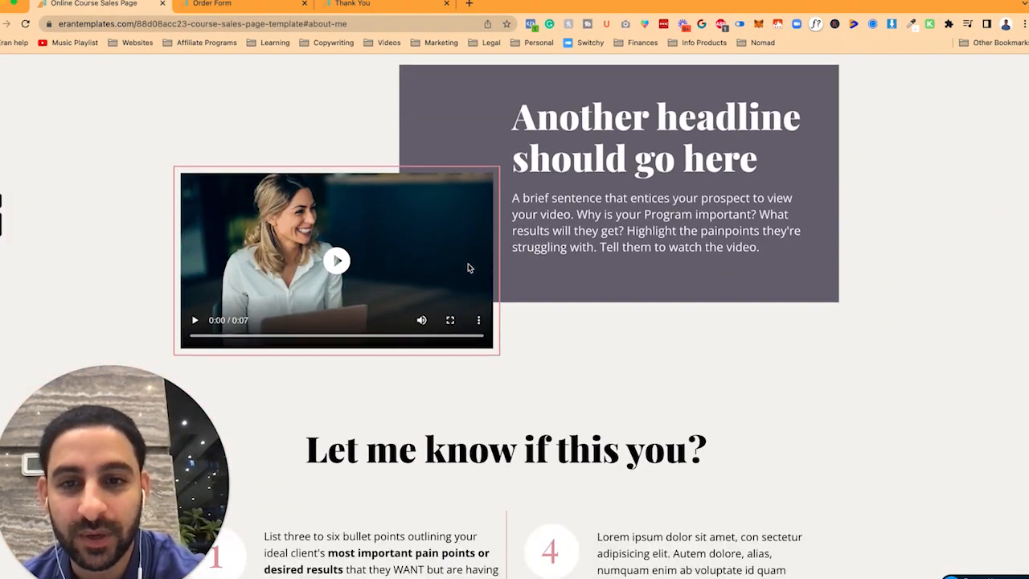
scroll(469, 267, down, 1)
scroll(470, 268, up, 16)
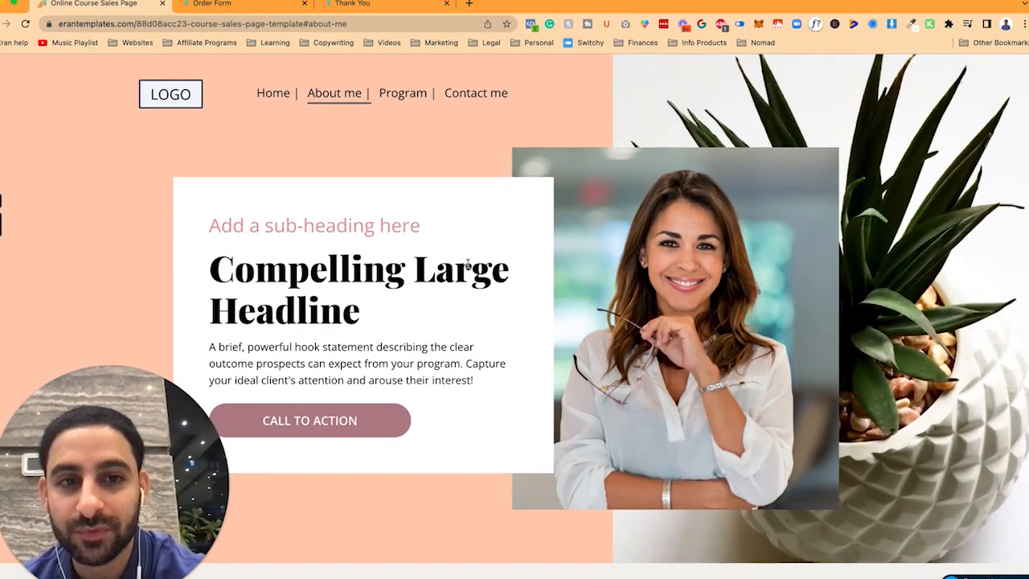
scroll(504, 342, down, 15)
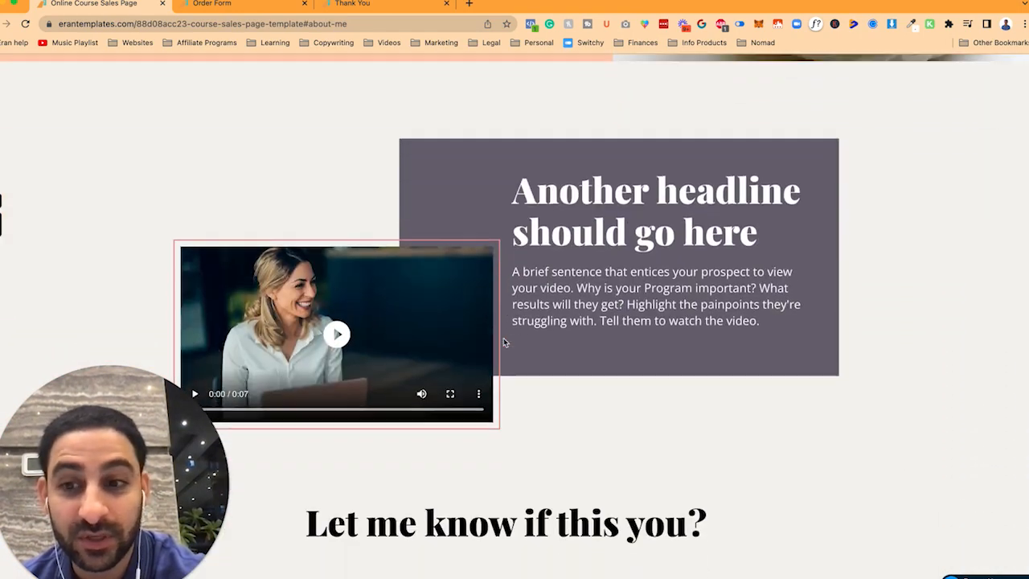
scroll(504, 341, down, 4)
scroll(348, 197, up, 18)
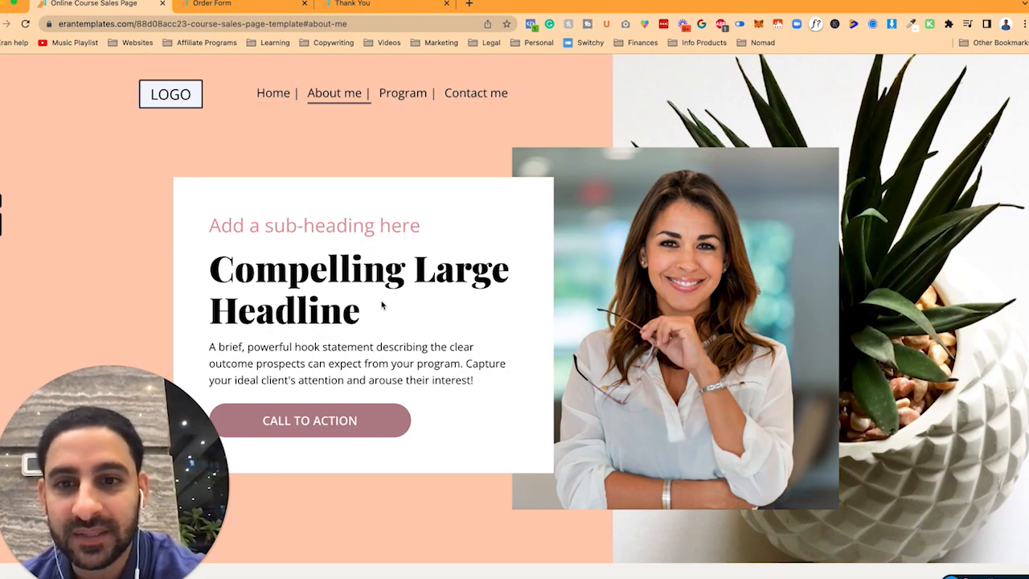
scroll(382, 304, down, 5)
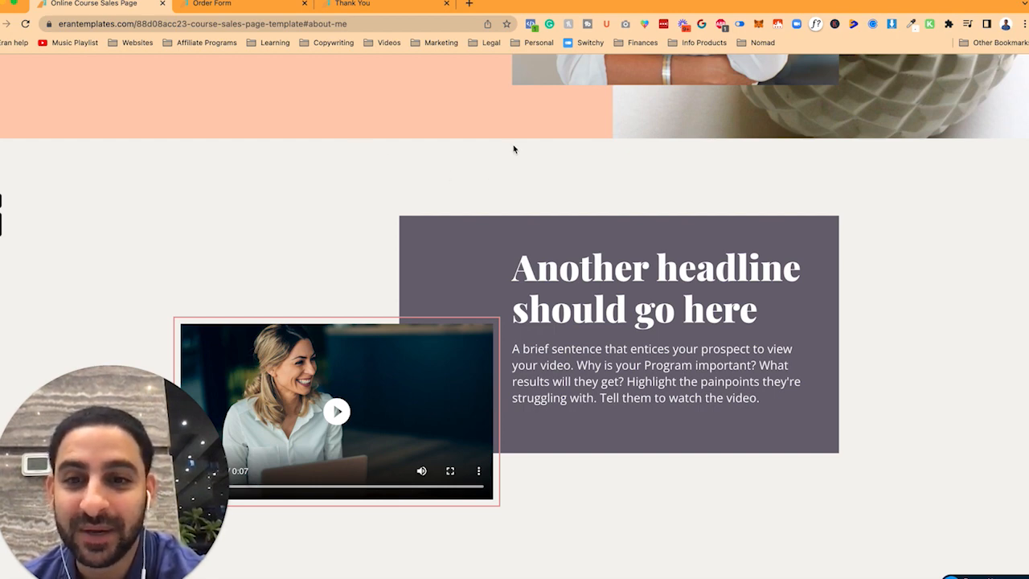
scroll(514, 148, up, 10)
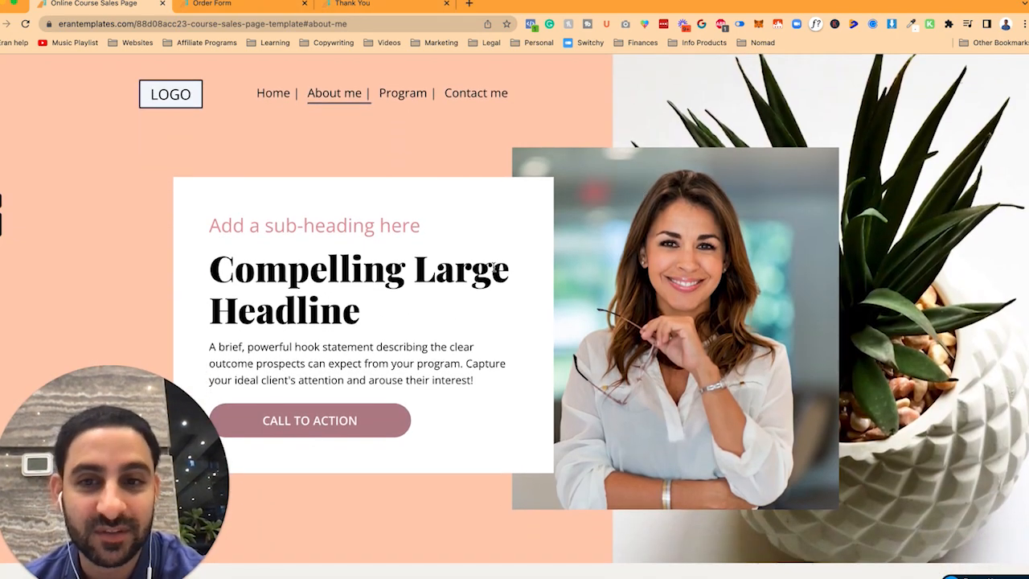
scroll(682, 358, down, 3)
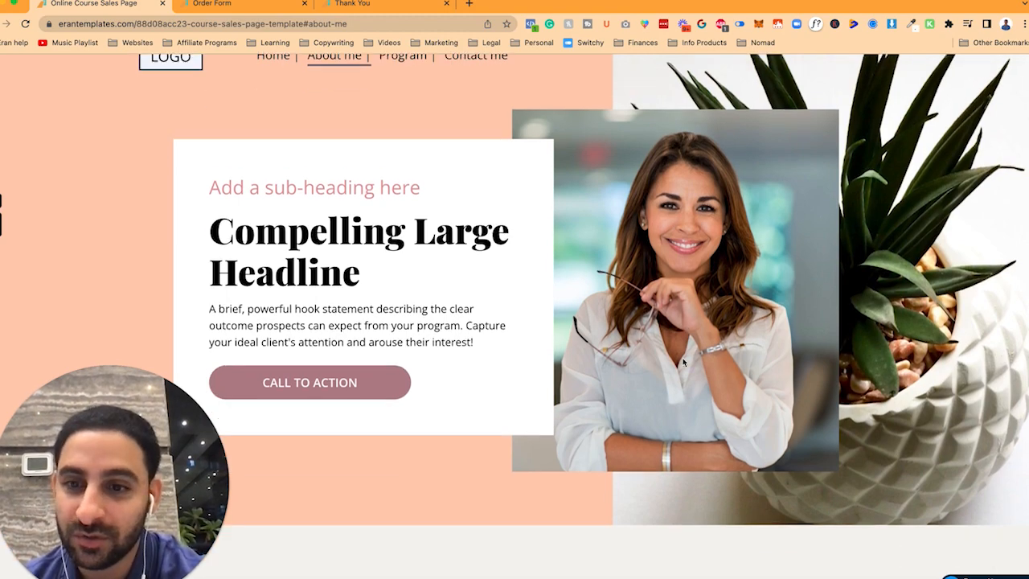
scroll(682, 361, down, 15)
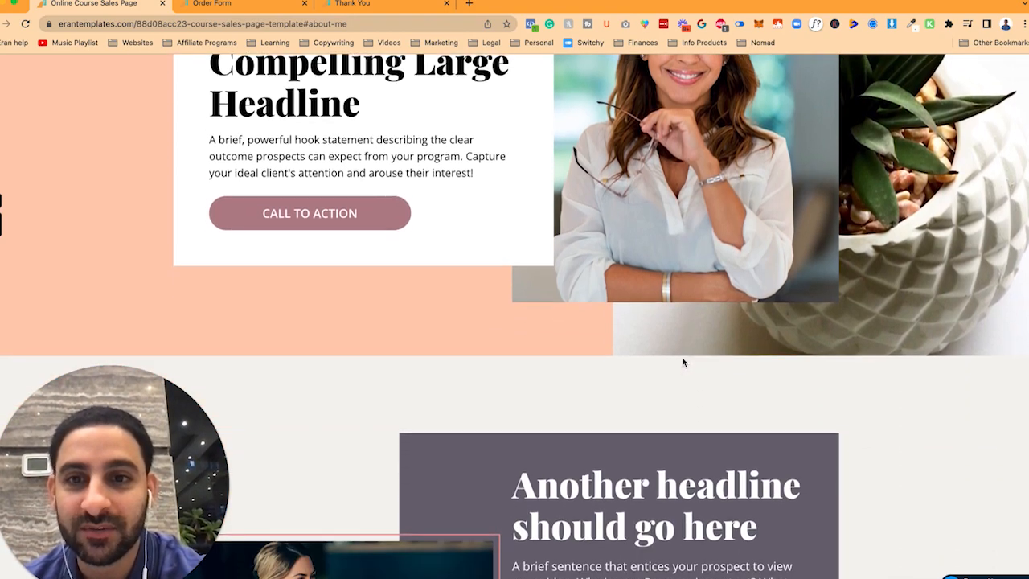
scroll(683, 361, down, 10)
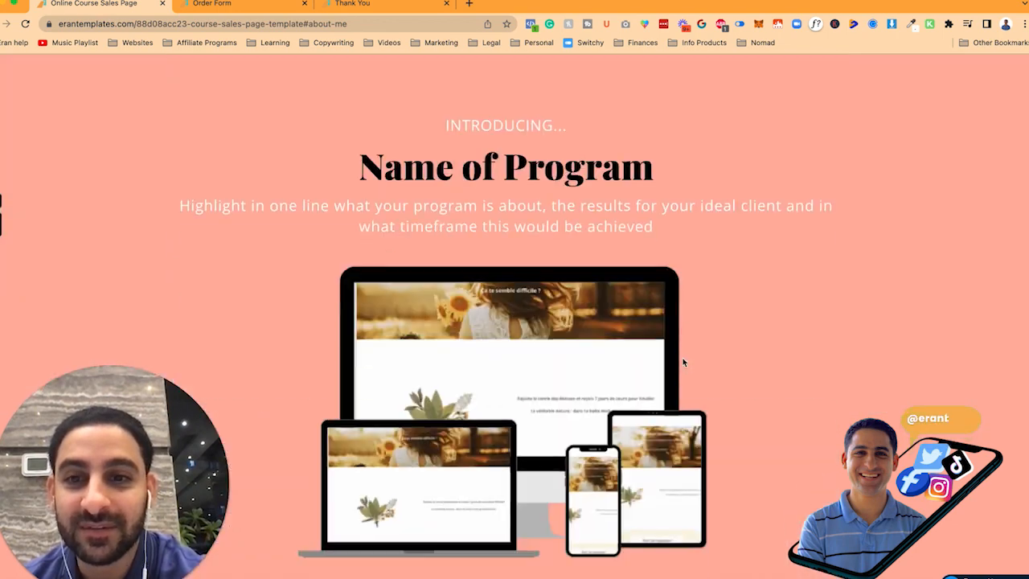